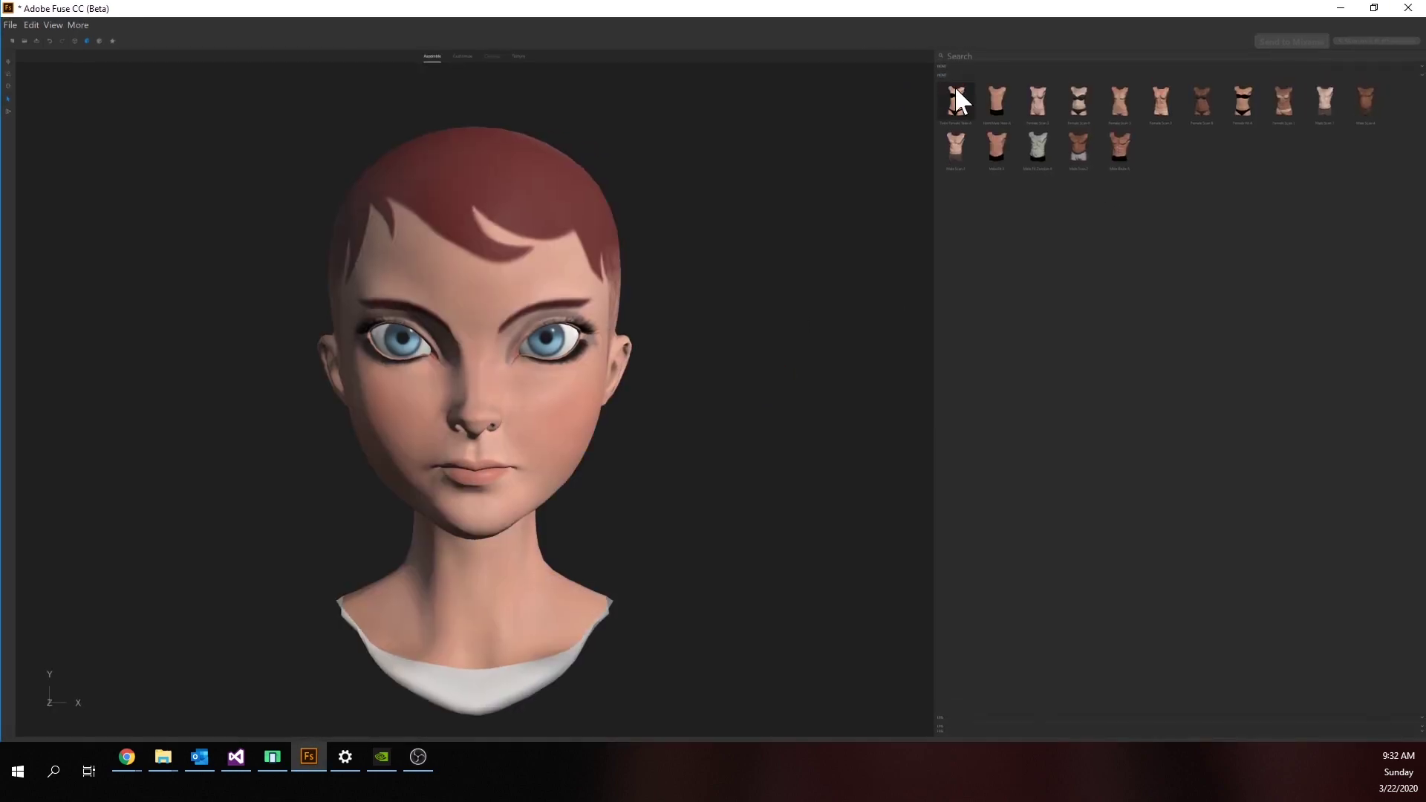
Add a torso, legs and arms to the toon head.
left_click(954, 98)
left_click(960, 99)
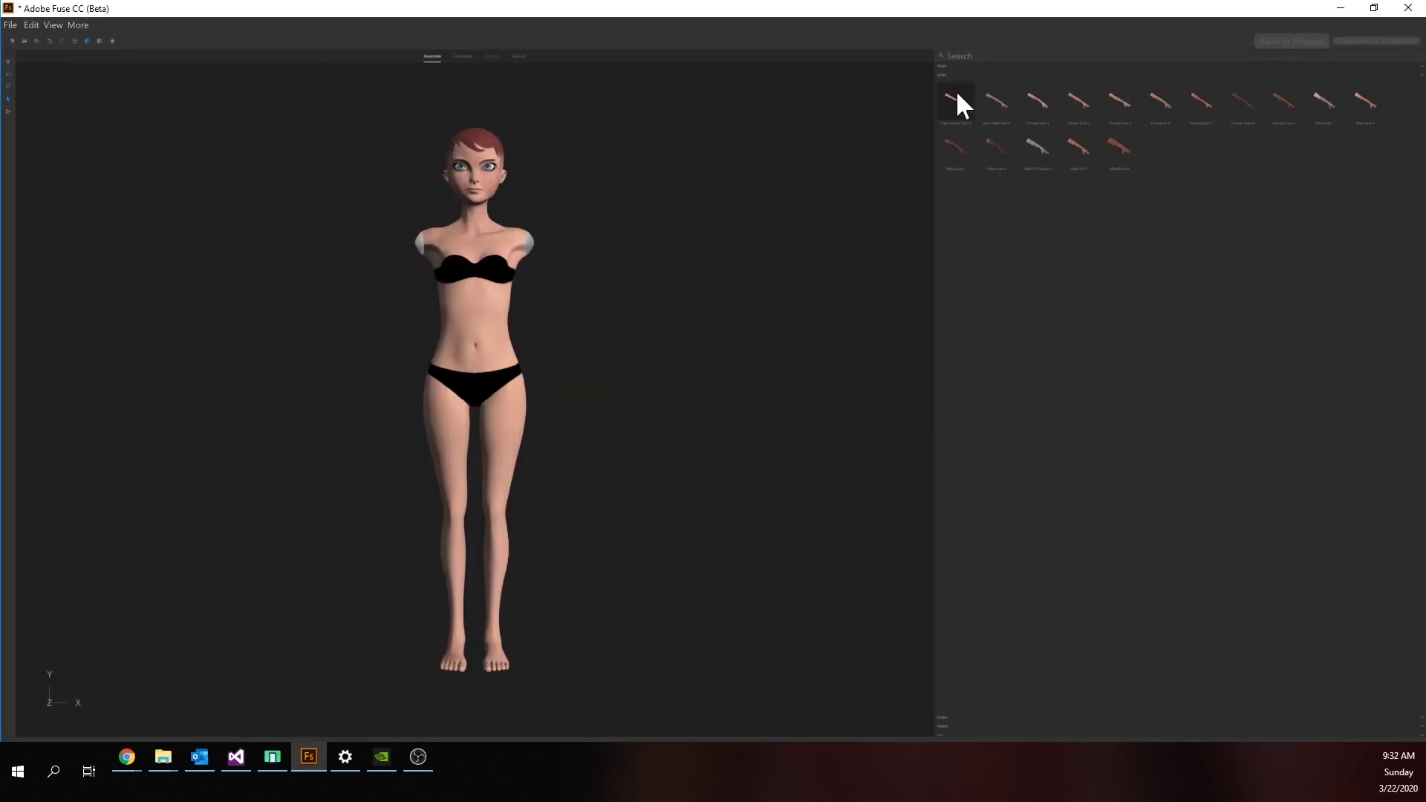
left_click(955, 98)
Dress the character in a checkered shirt and give her a dark bob hairstyle.
left_click(491, 56)
left_click(1075, 179)
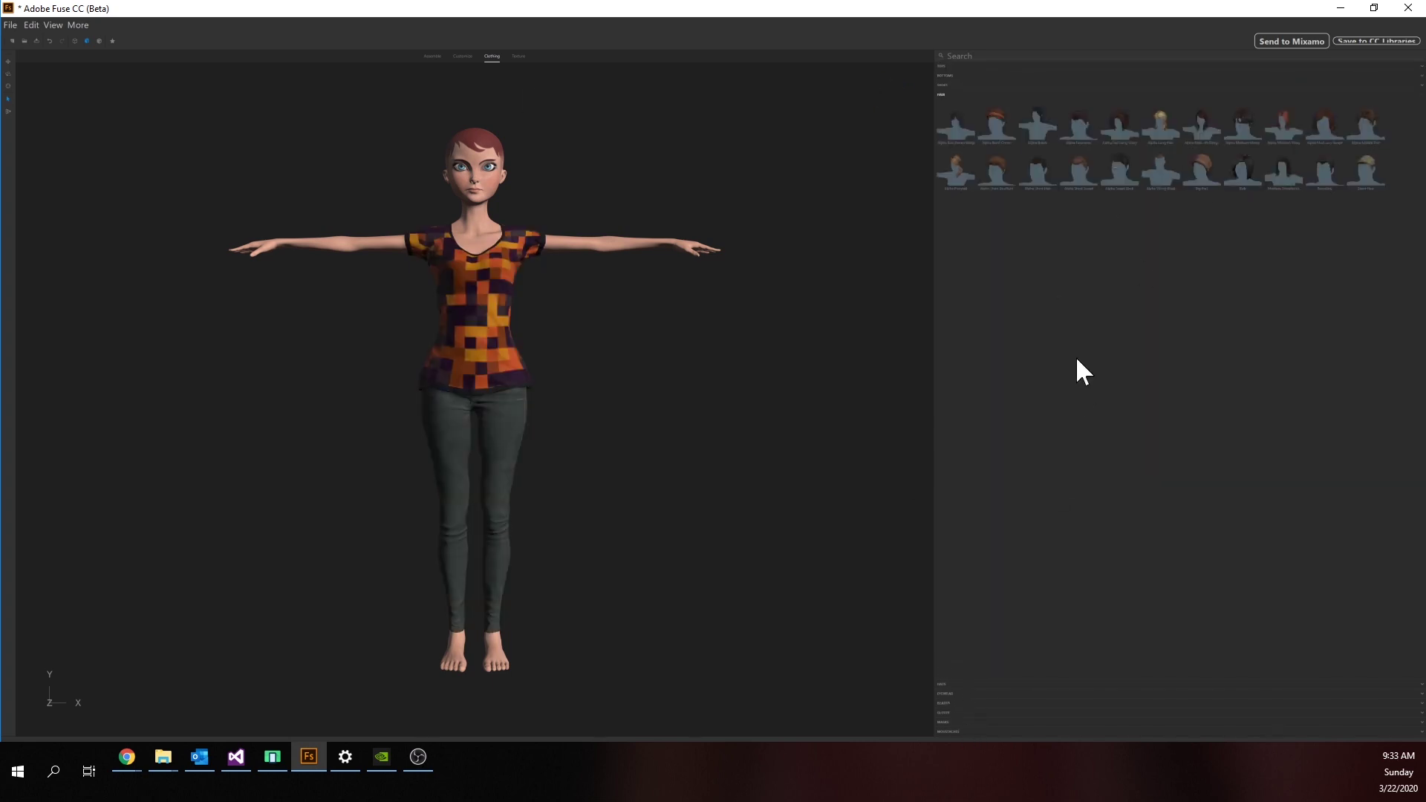
left_click(952, 165)
left_click(1200, 166)
left_click(1285, 163)
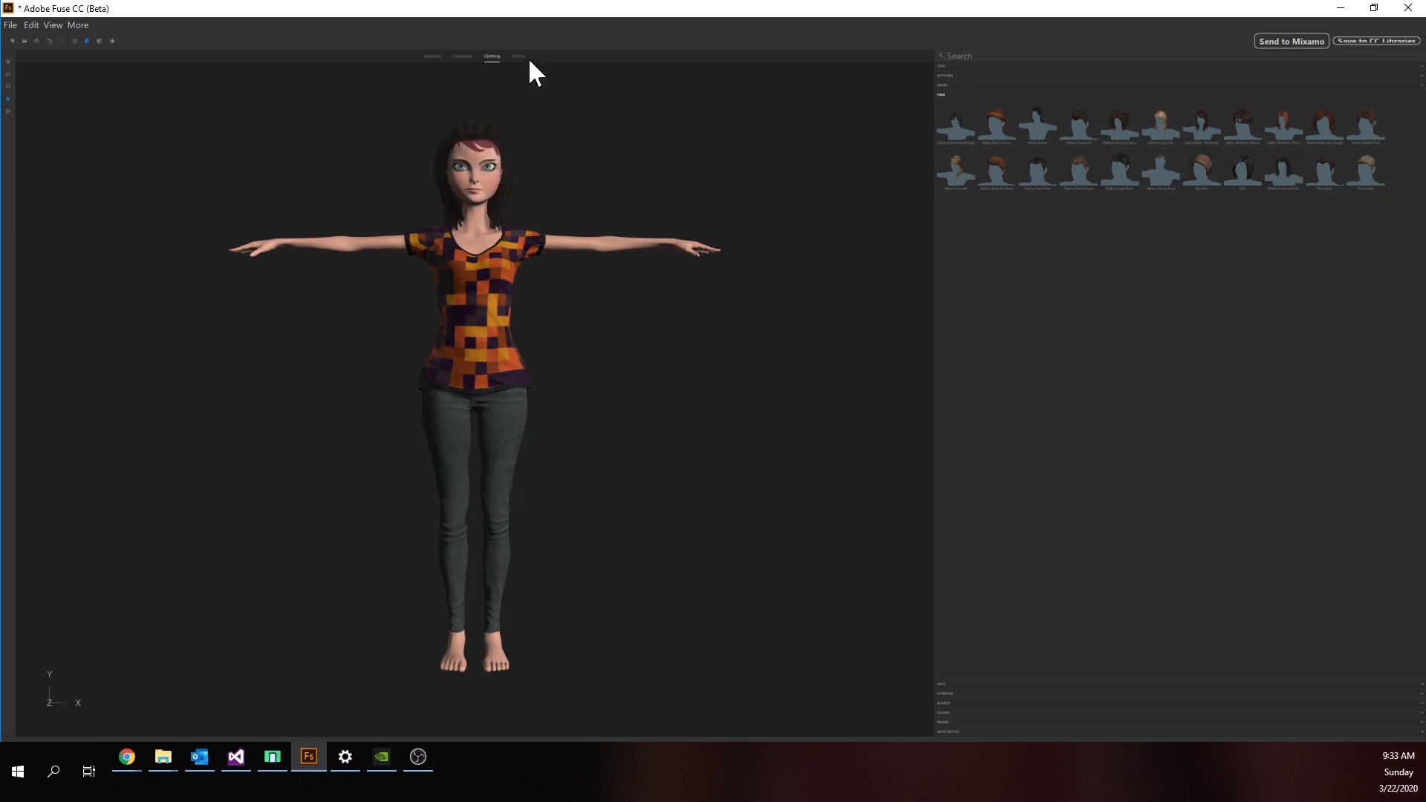
Set the character's eyebrows to Toon Female Brows 17.
left_click(519, 57)
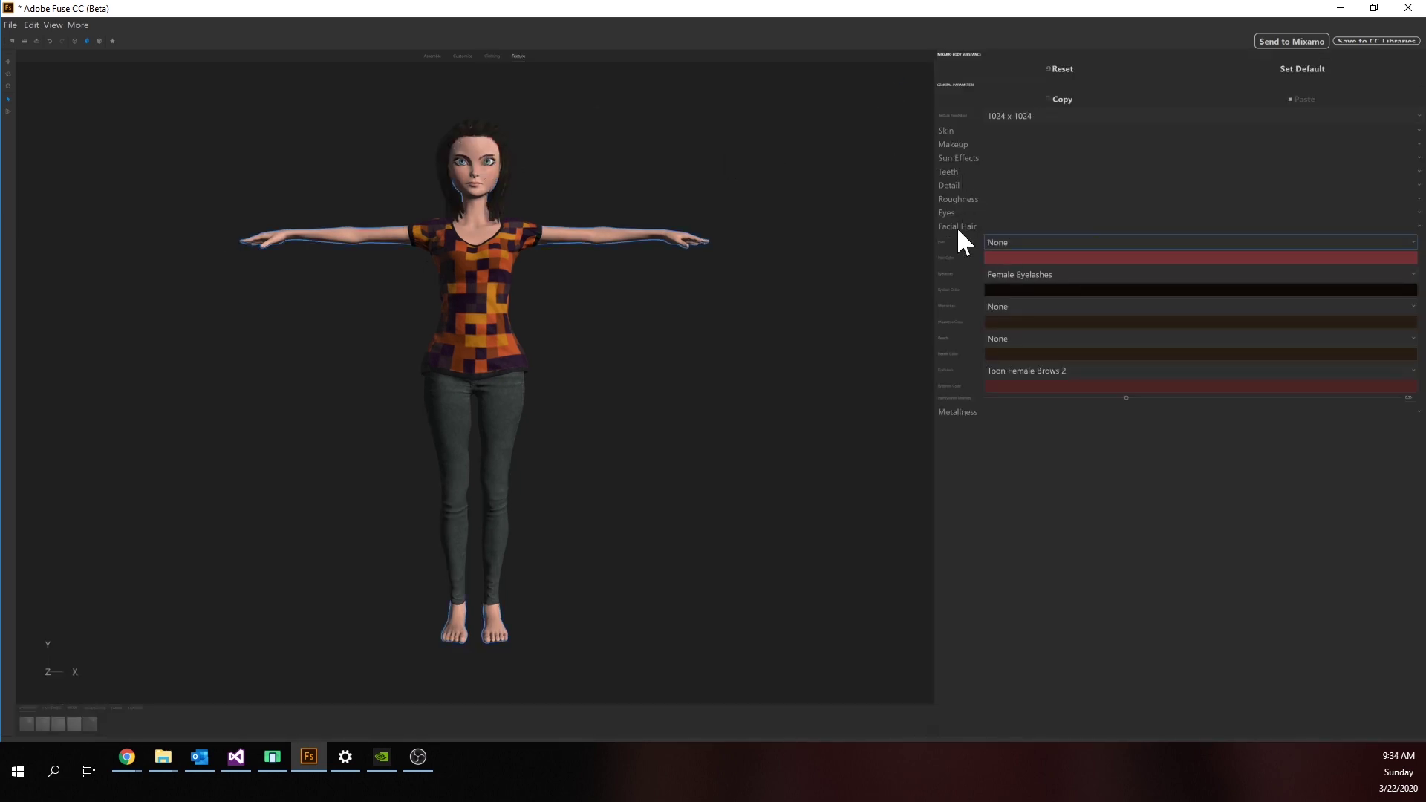
left_click(524, 357)
left_click(768, 359)
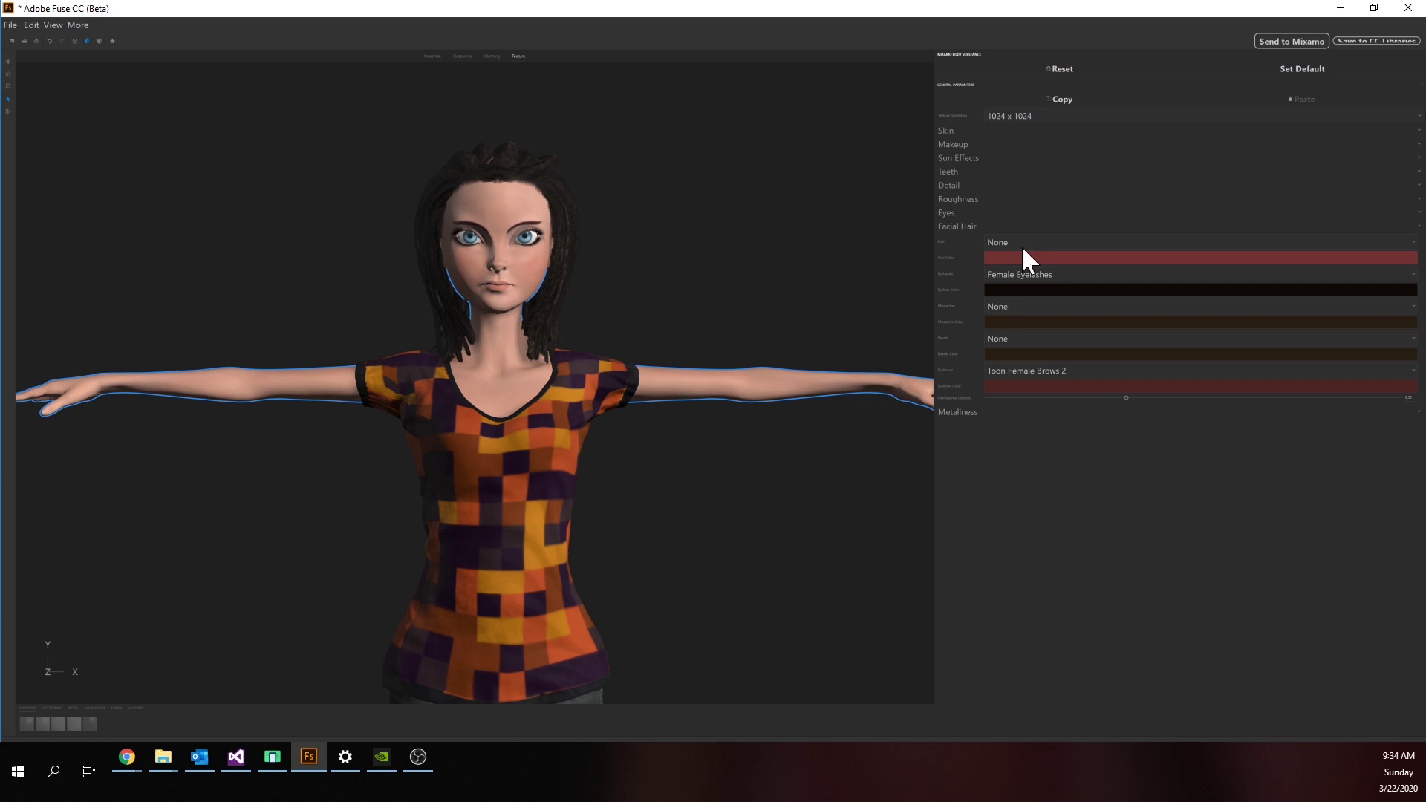
left_click(1036, 662)
scroll(1023, 742, "down", 3)
left_click(1031, 735)
left_click(1038, 662)
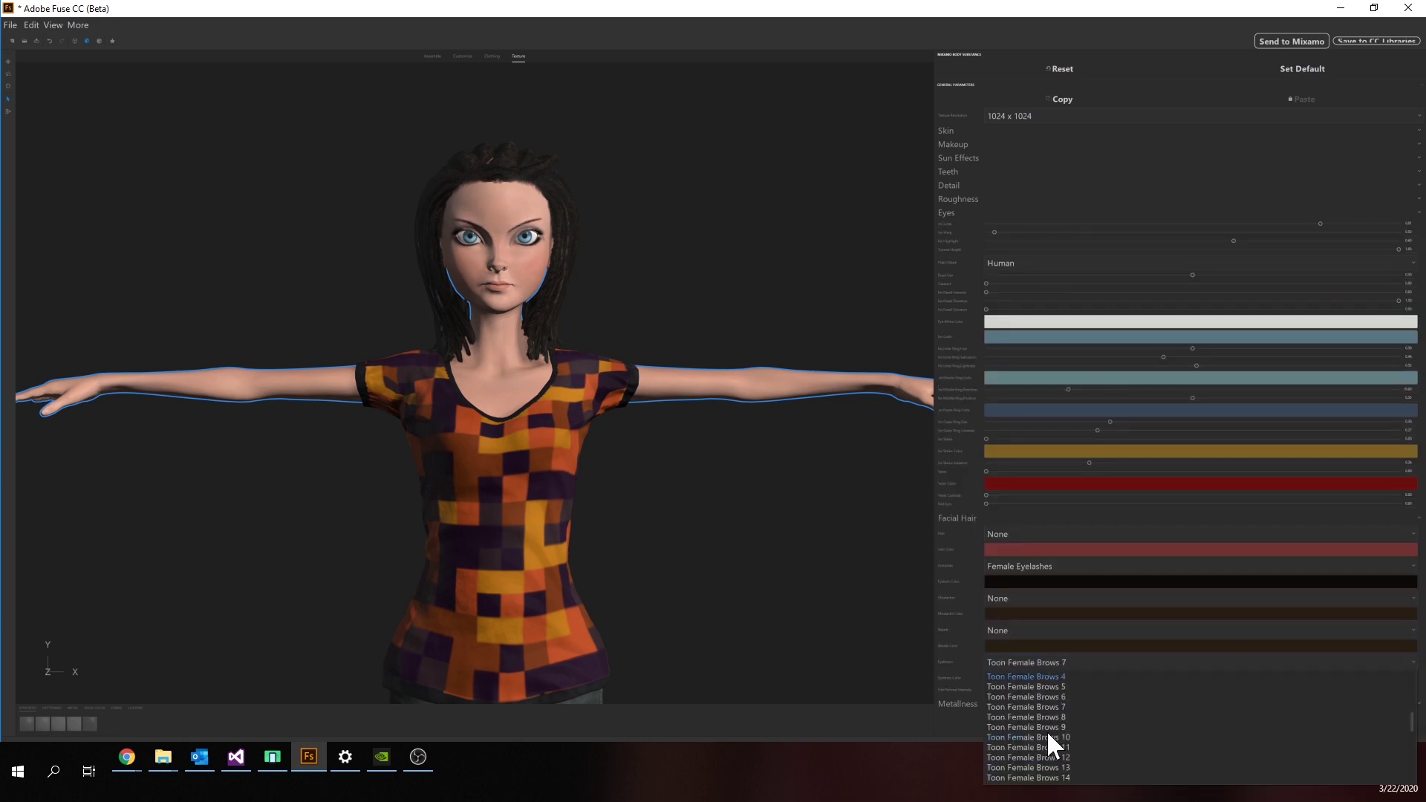
scroll(1055, 752, "down", 2)
left_click(1059, 686)
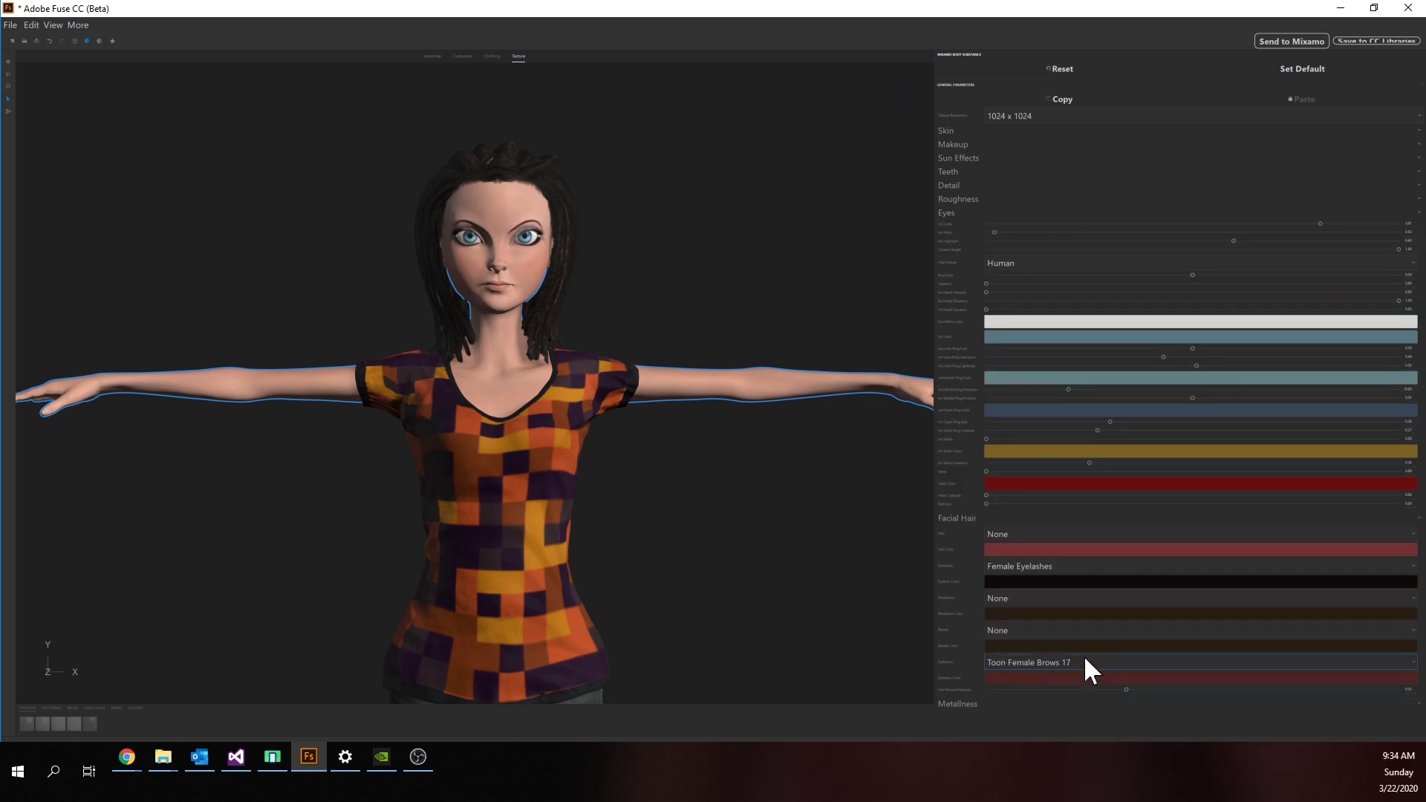
Switch to a hairstyle with bangs and select the hair texture.
left_click(491, 56)
left_click(1203, 126)
left_click(518, 56)
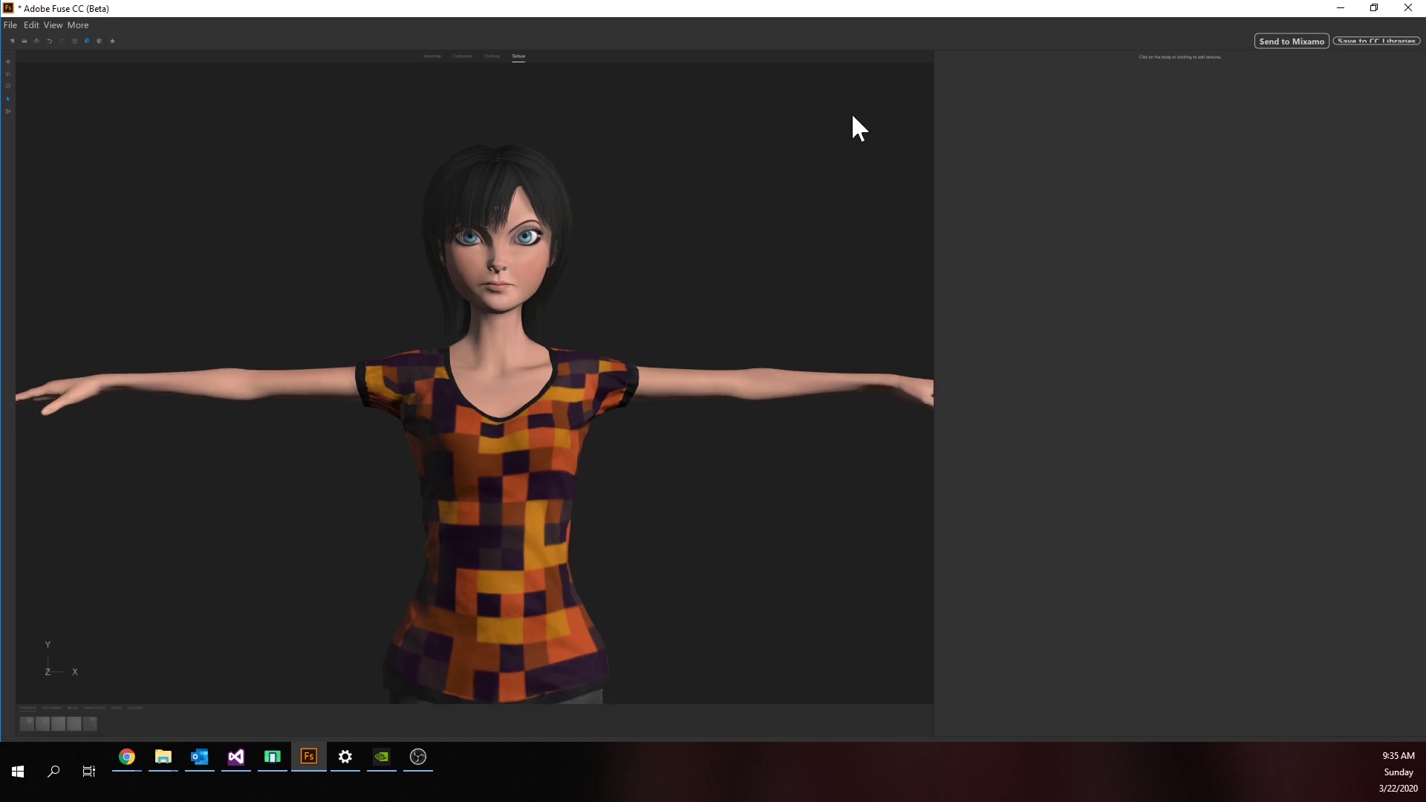
left_click(505, 190)
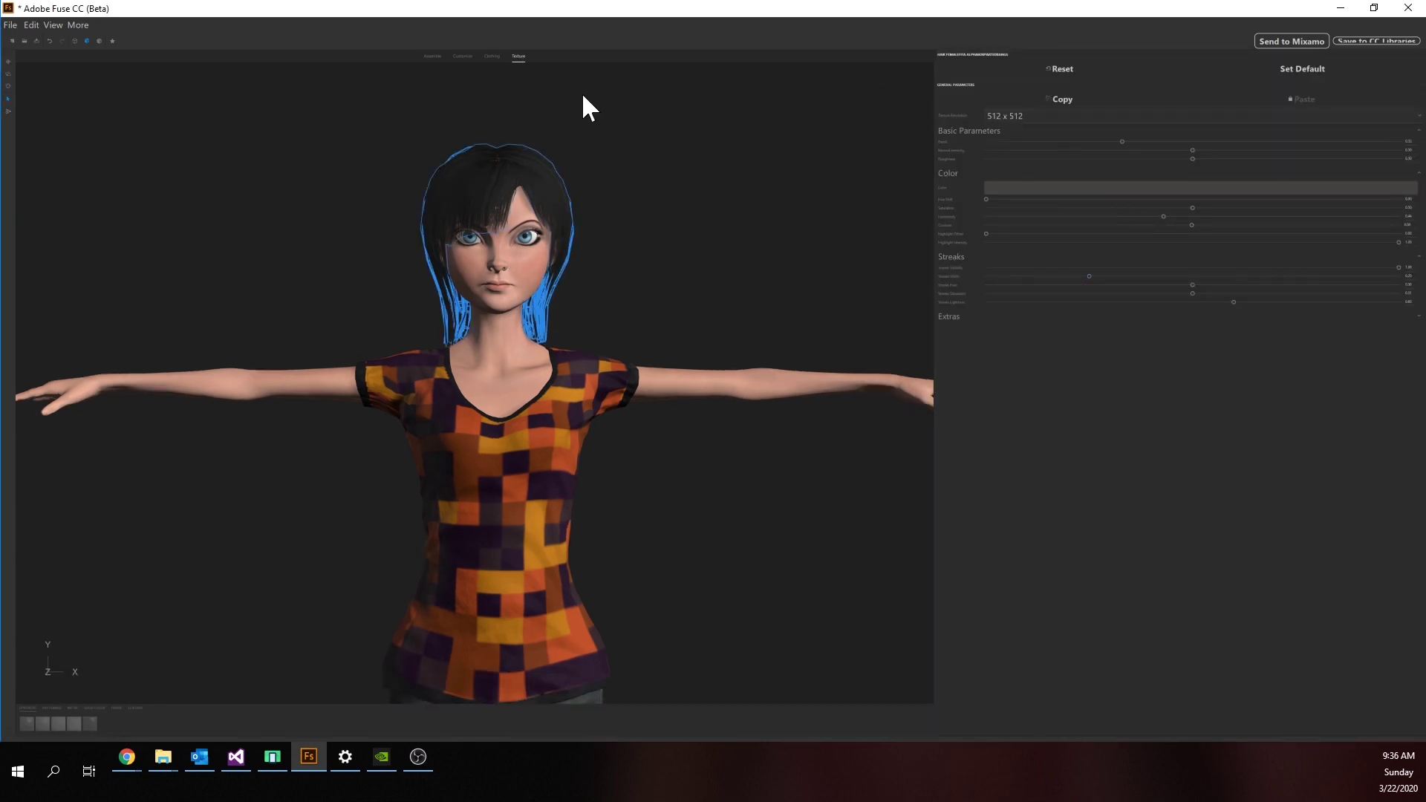
Recolour the shirt's check pattern, make the pants purple, and choose a blonde hairstyle.
left_click(490, 56)
left_click(1076, 185)
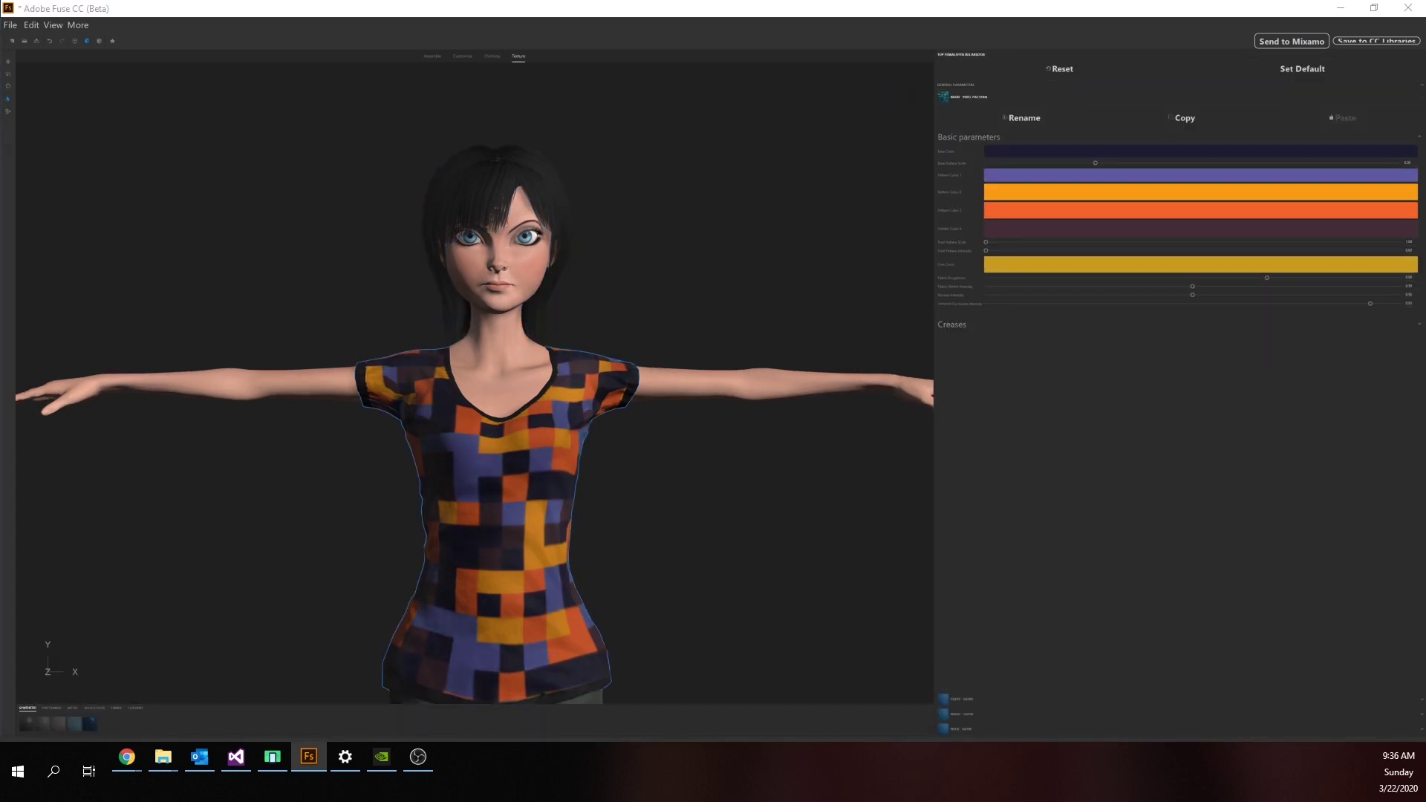
left_click(1063, 207)
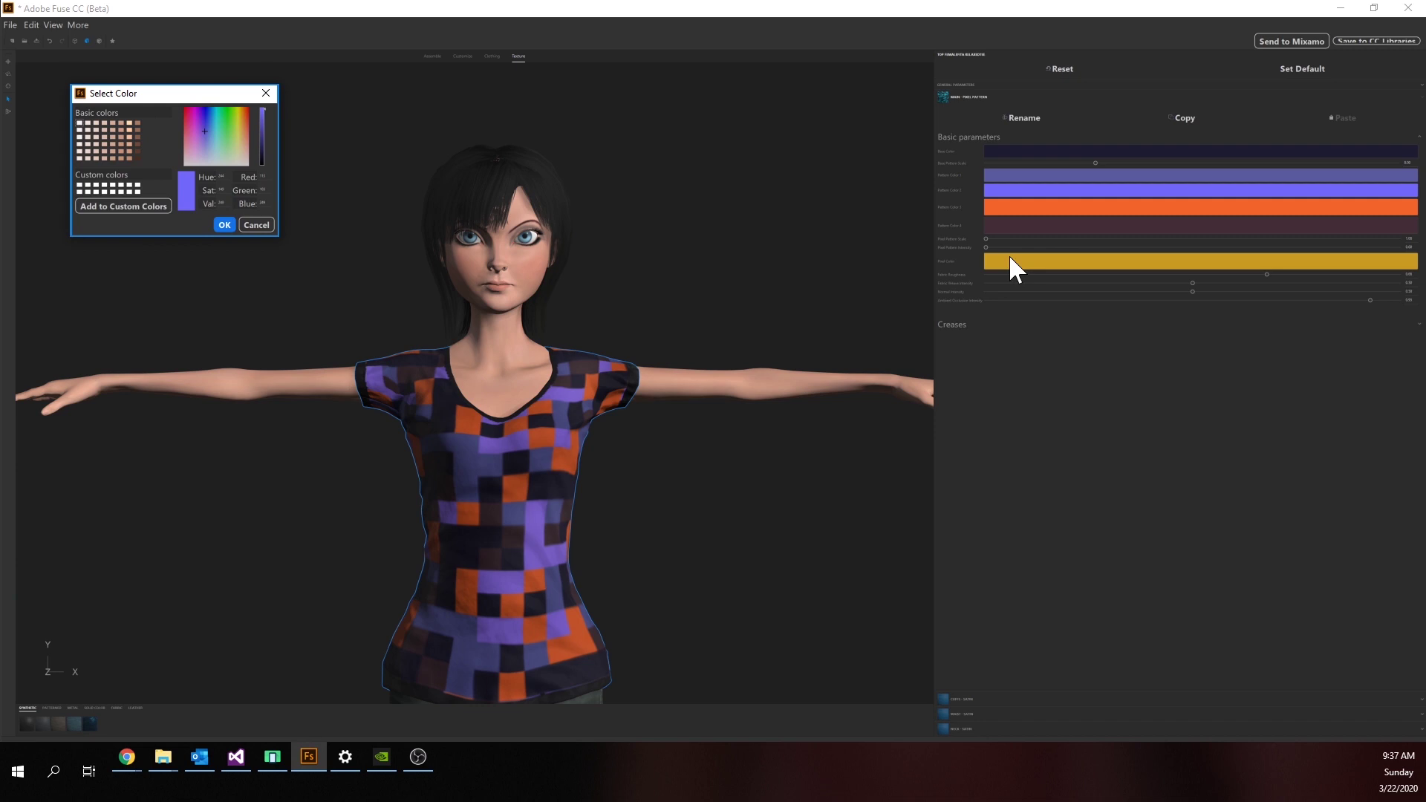
left_click(266, 95)
scroll(557, 223, "down", 3)
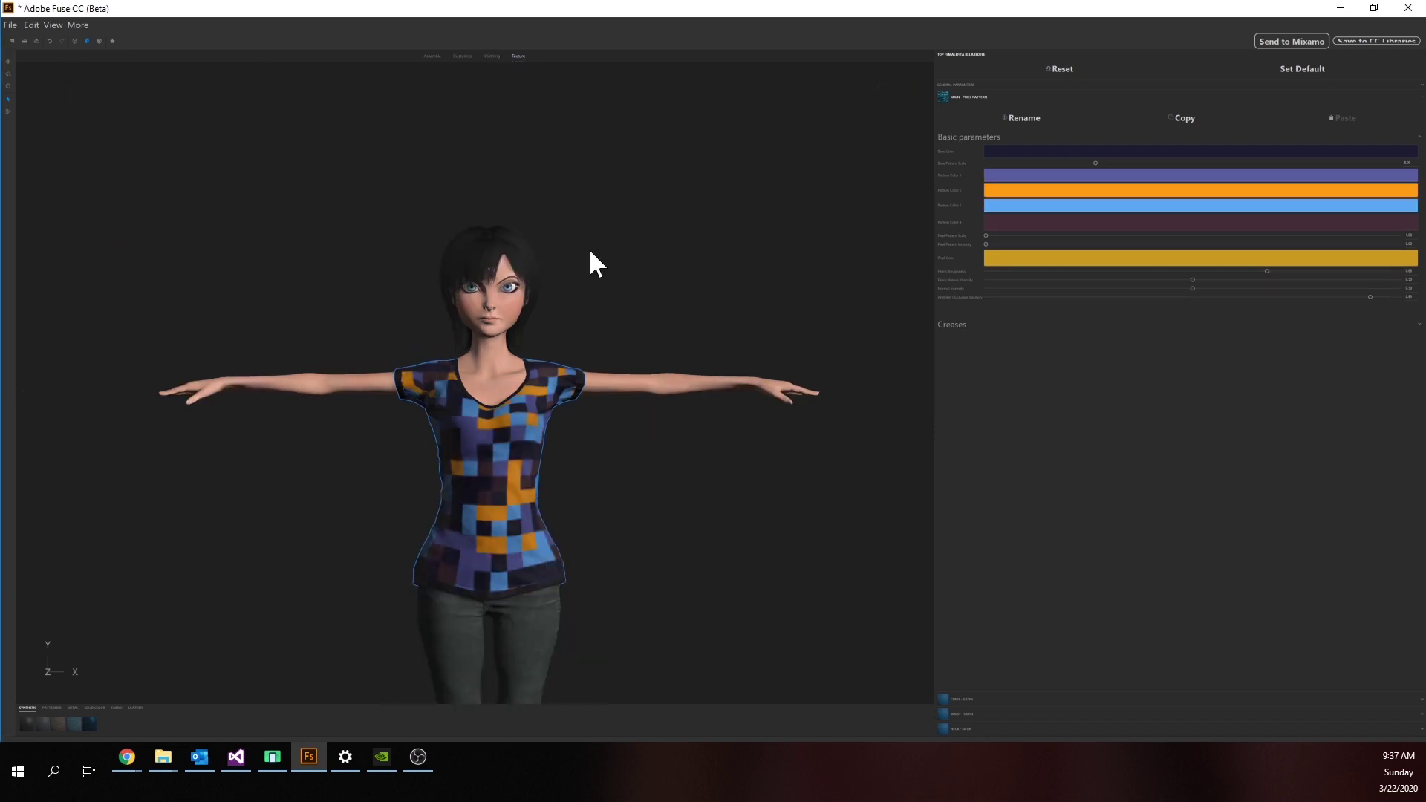
left_click(524, 502)
left_click(1092, 191)
left_click(207, 455)
left_click(233, 531)
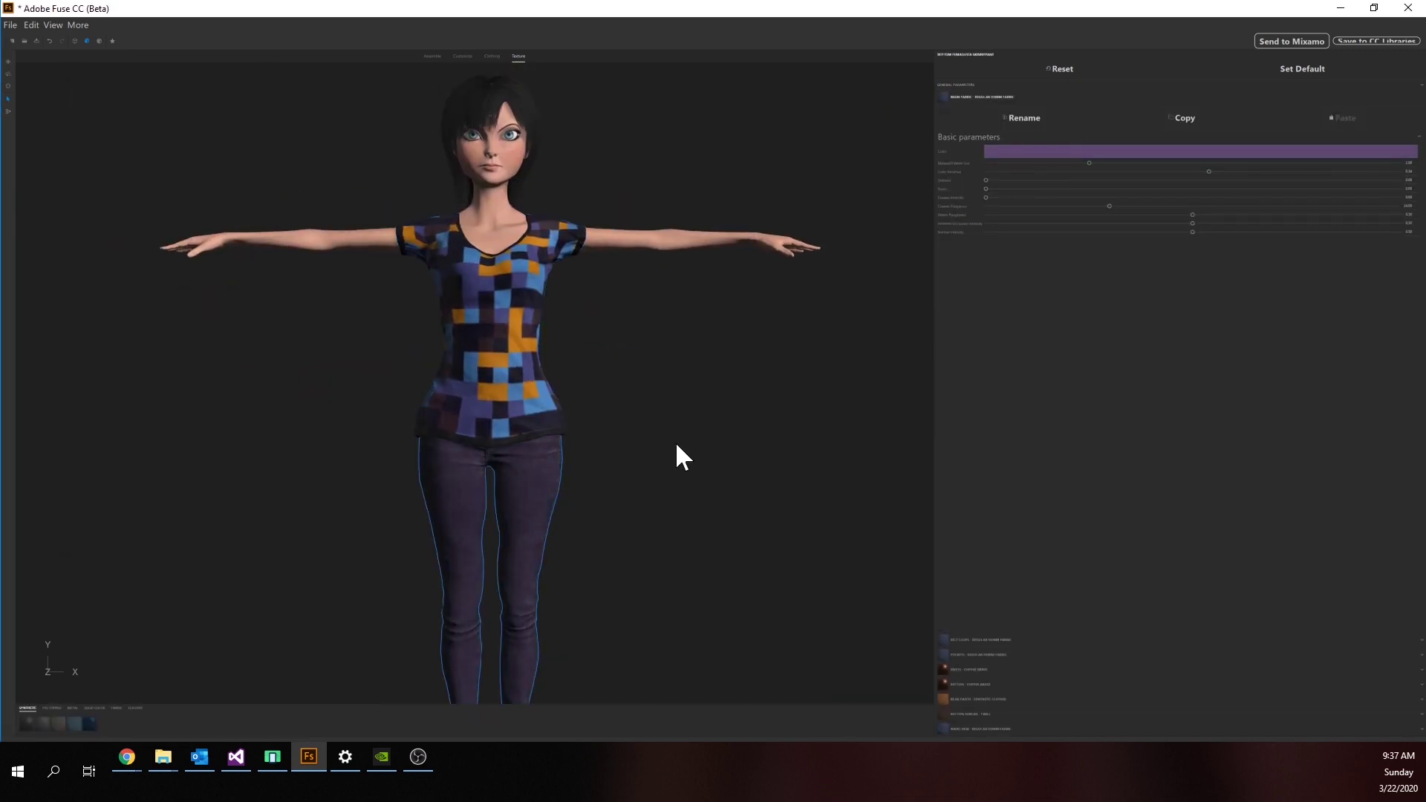
left_click(492, 56)
left_click(953, 169)
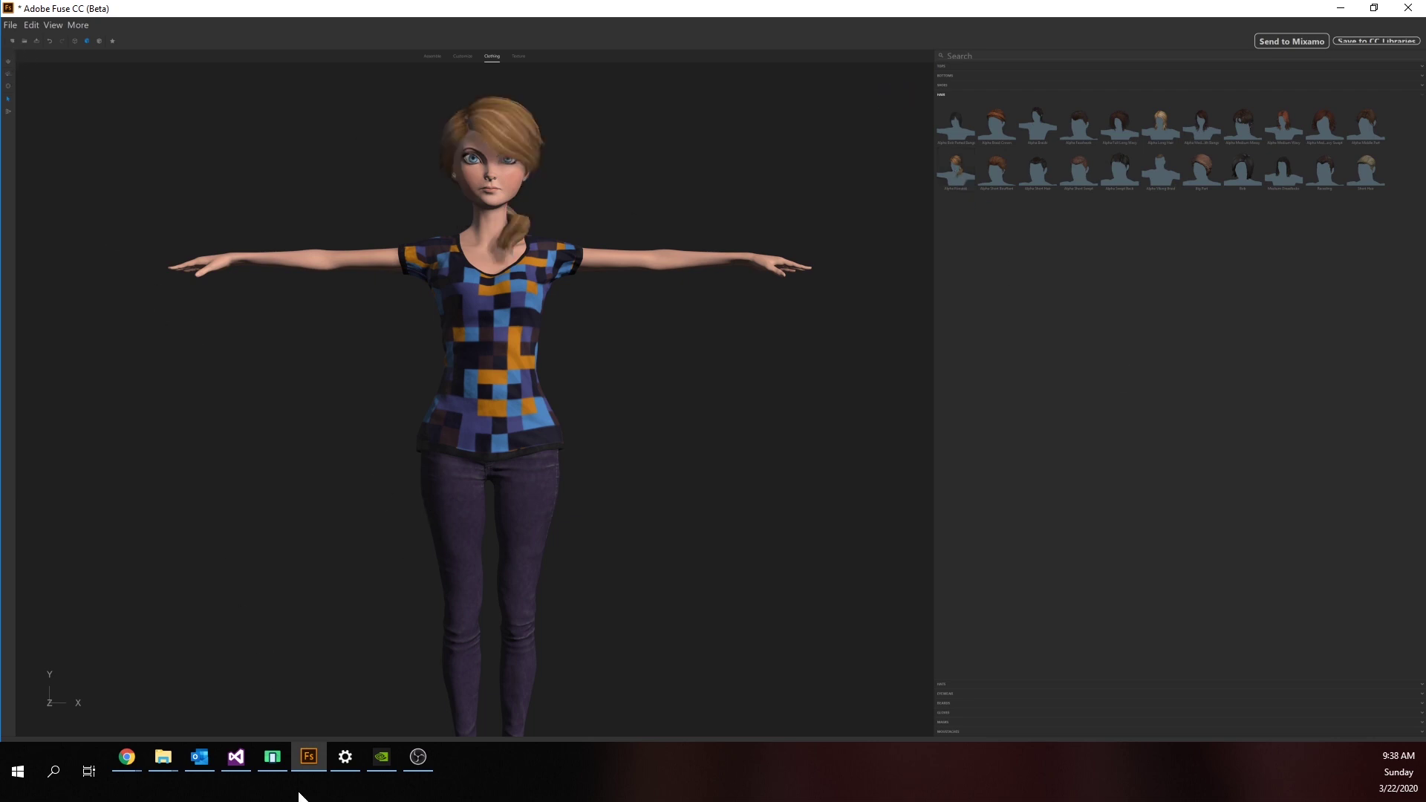
Upload the character to Mixamo under the name AIExpertExample.
left_click(10, 26)
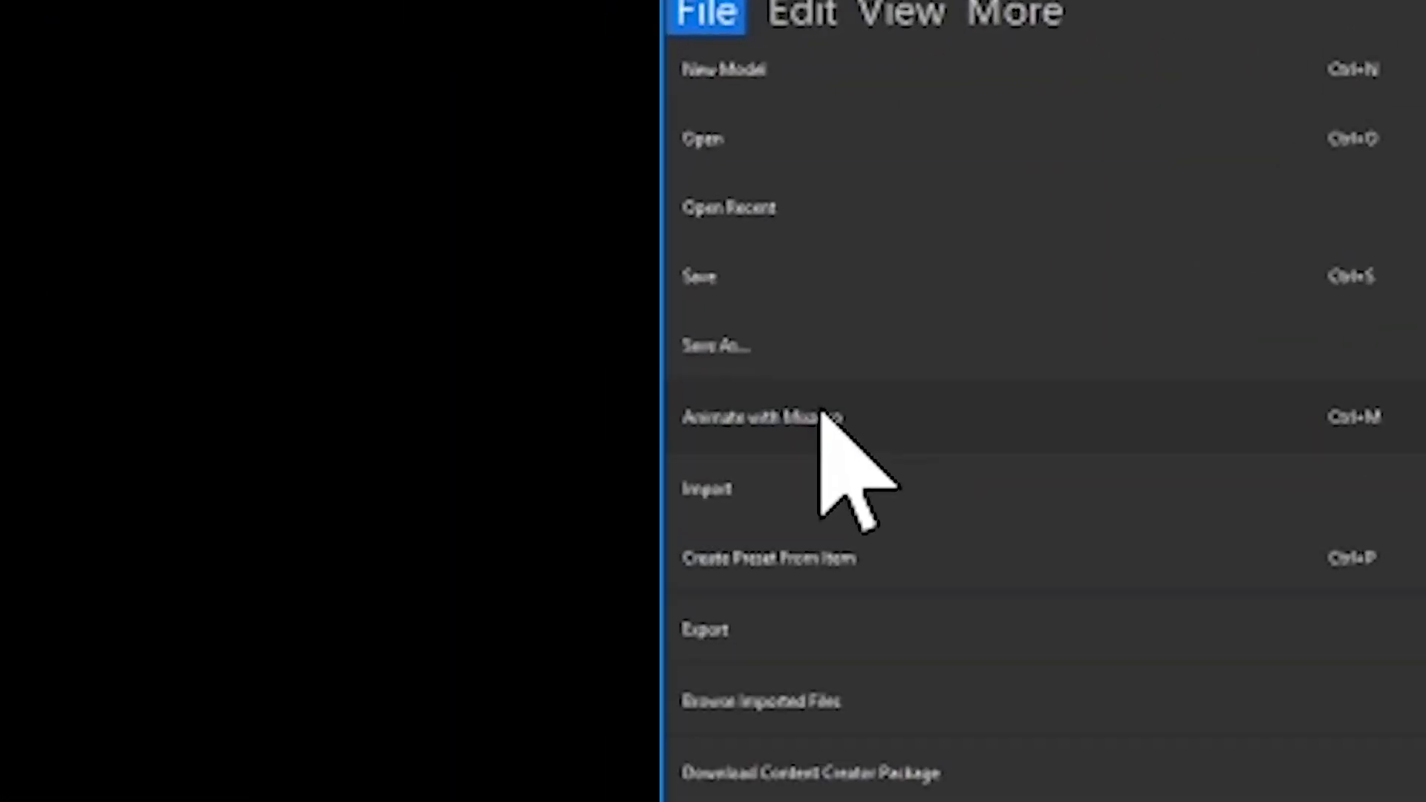
left_click(822, 417)
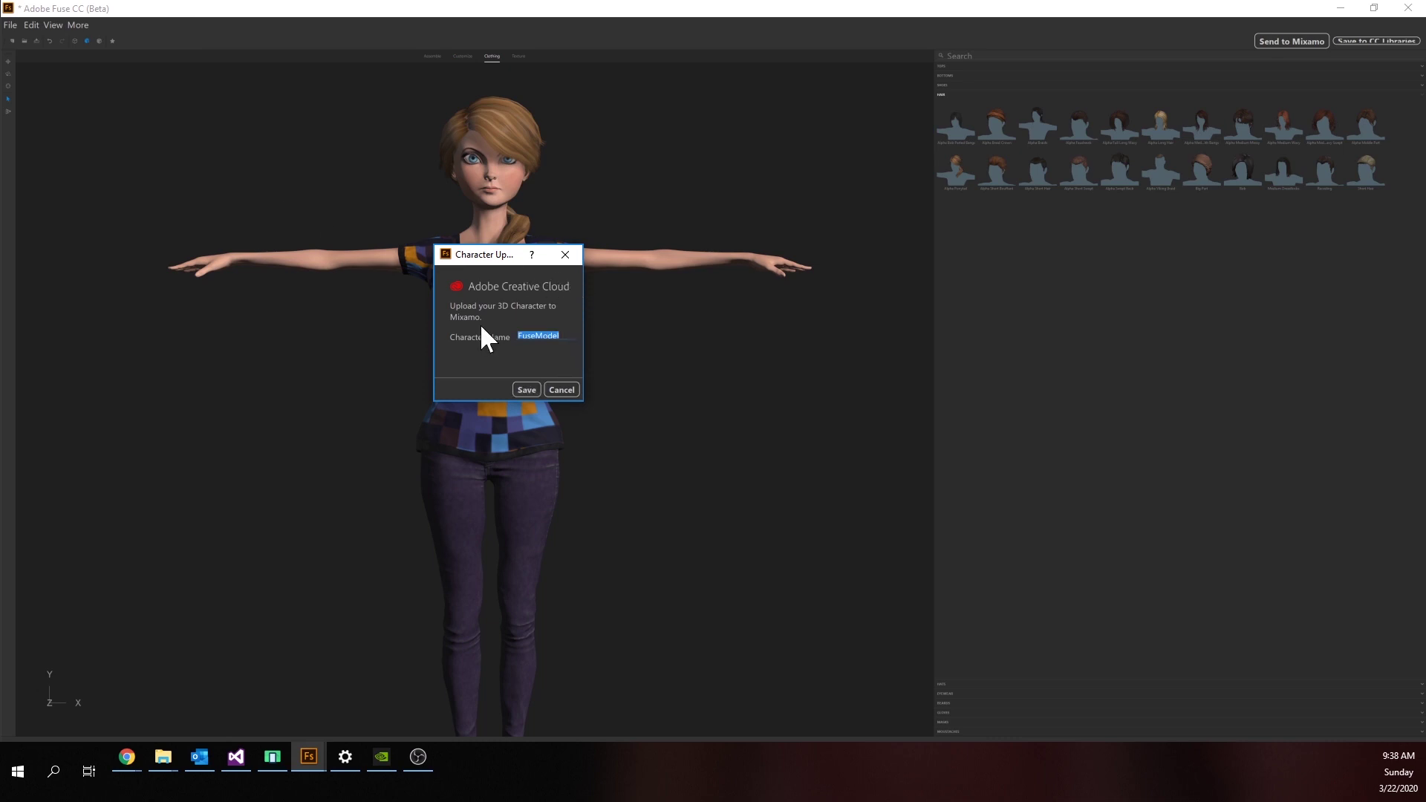
type("AIExpertE")
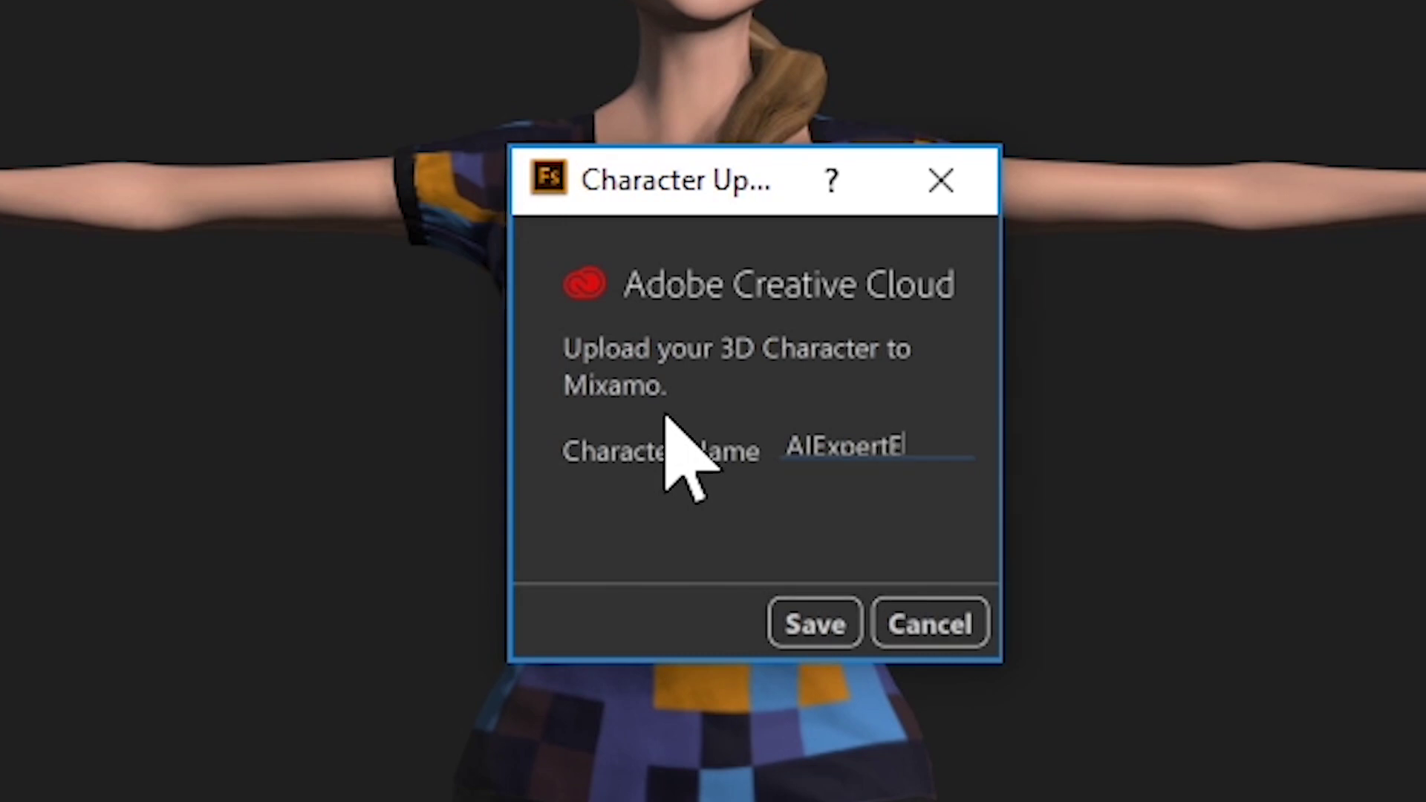
type("ampl")
type("e")
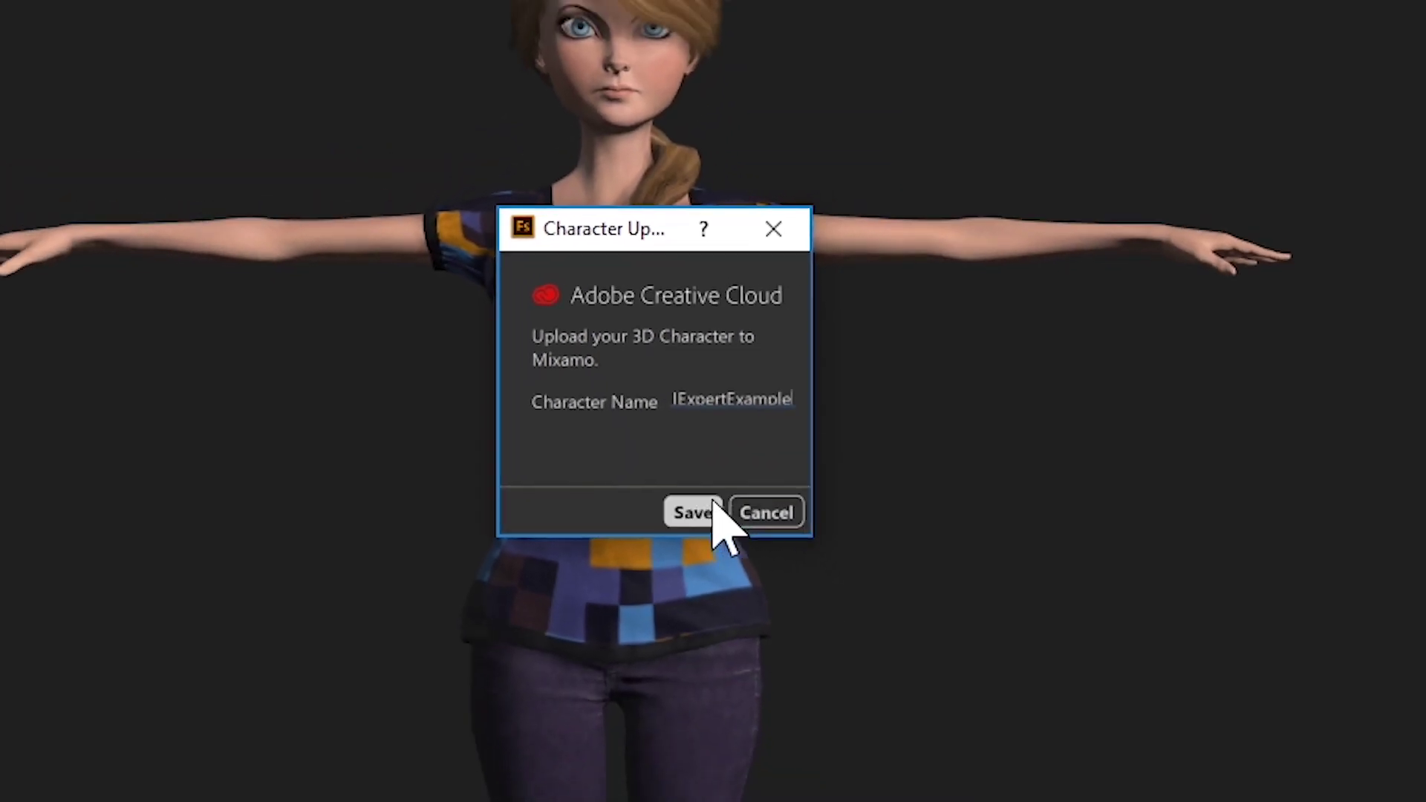
left_click(825, 622)
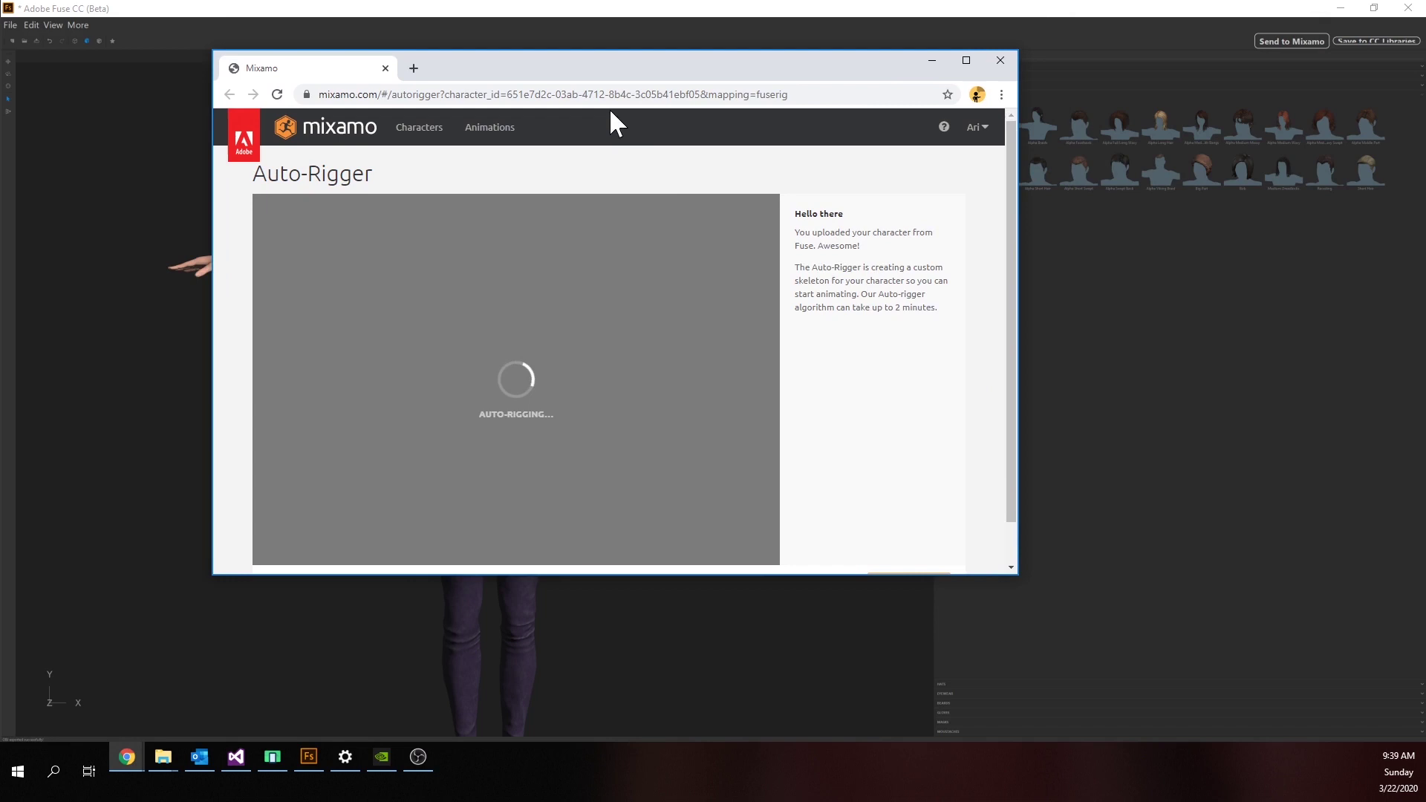
Maximize the Mixamo browser window and finish the auto-rigging review.
left_click(955, 70)
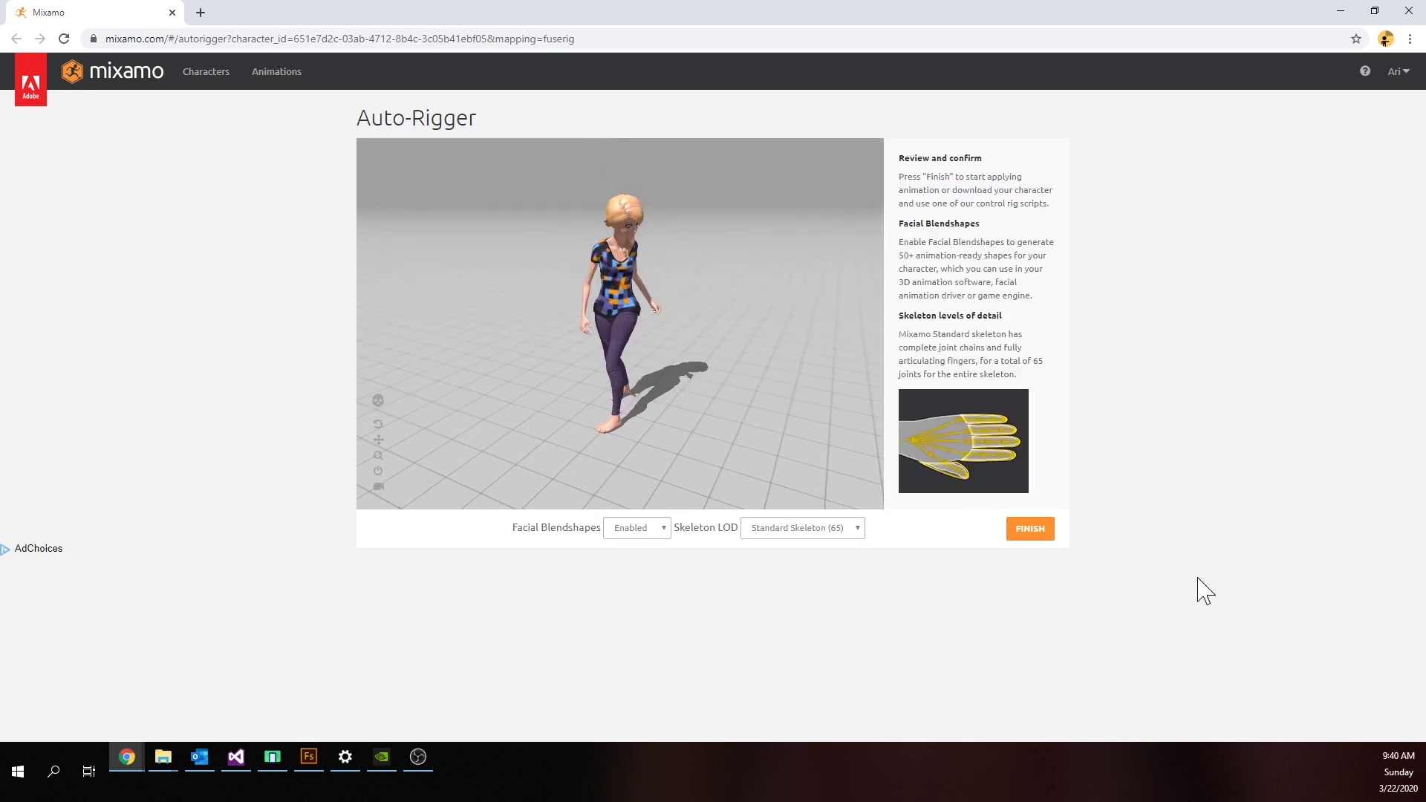
left_click(1023, 530)
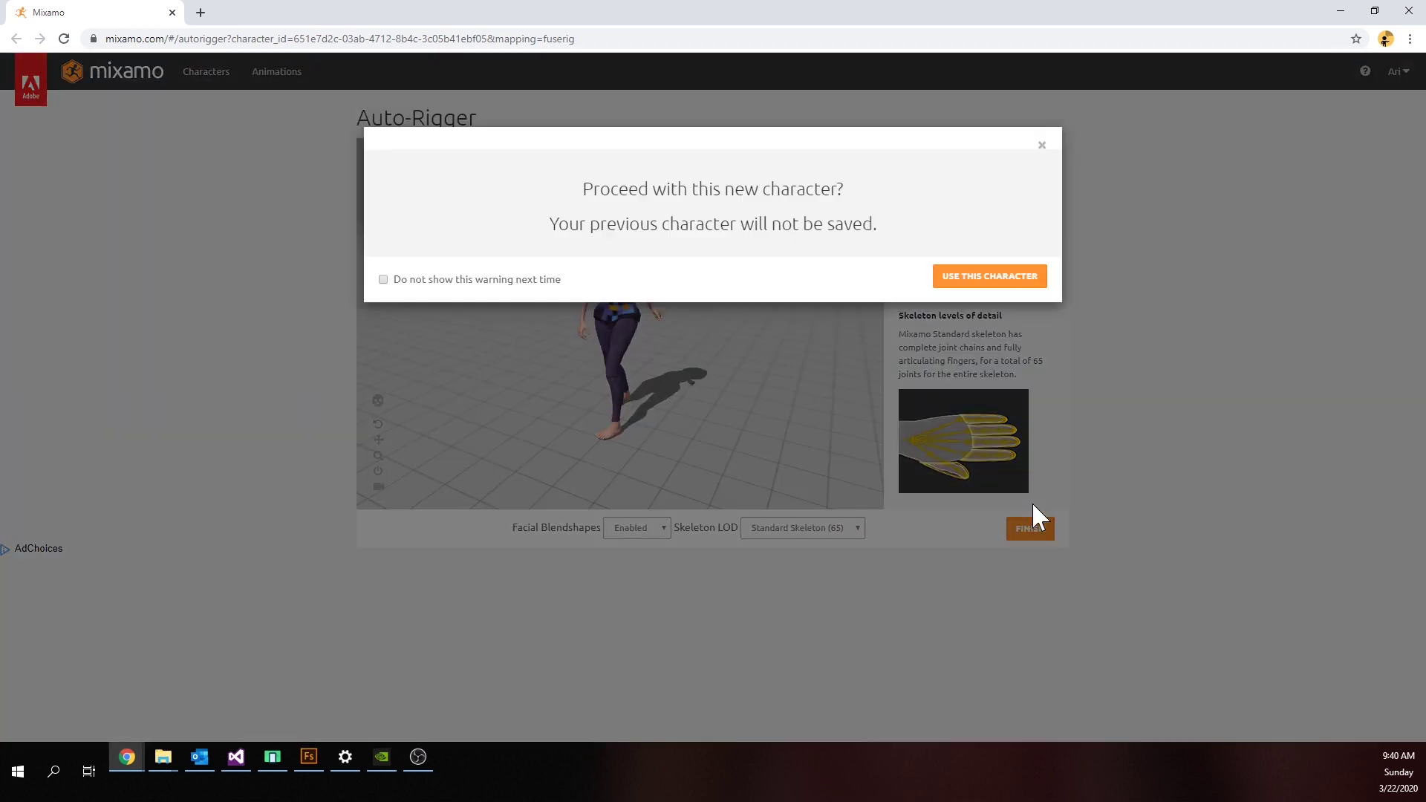
Accept the rigged character and download it in Collada (.dae) format.
left_click(974, 284)
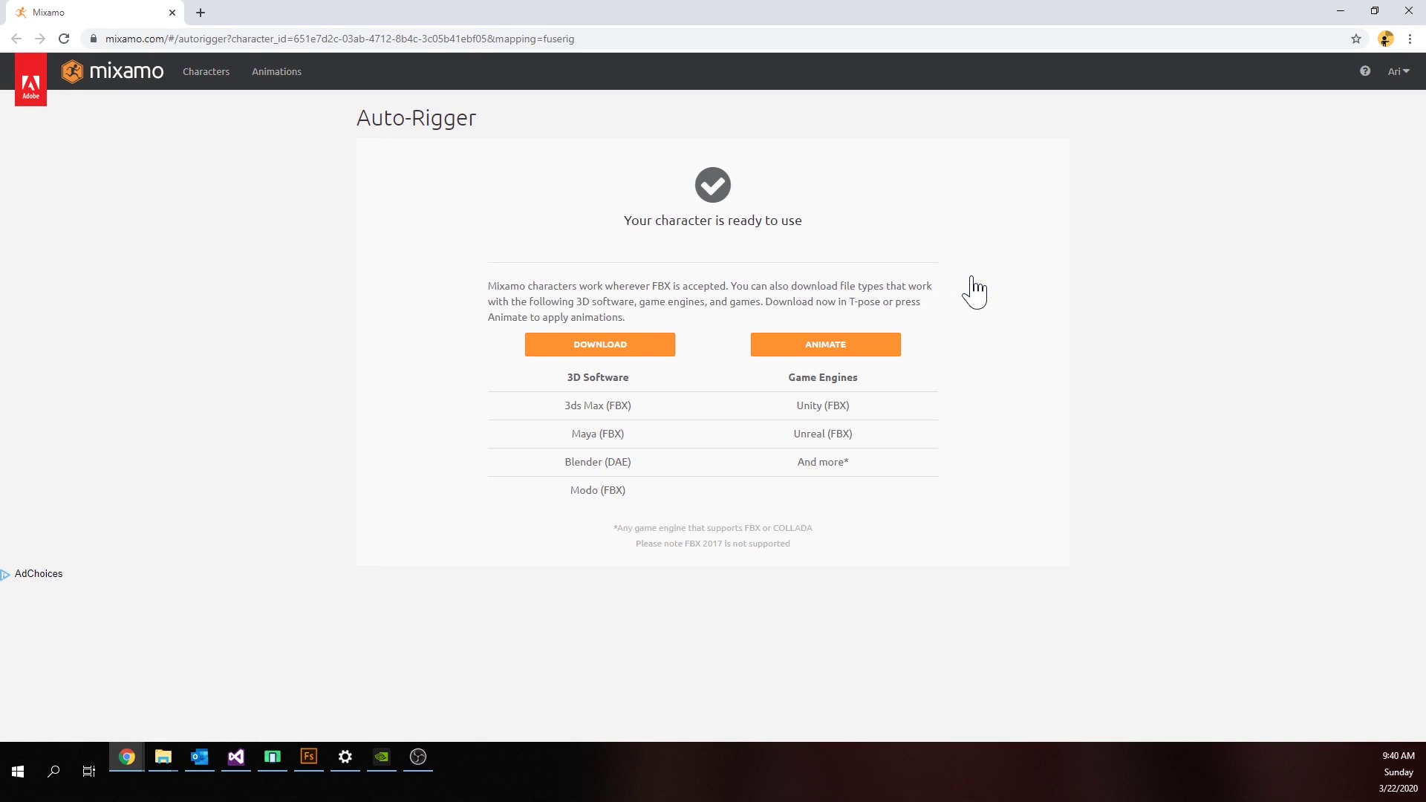
left_click(608, 345)
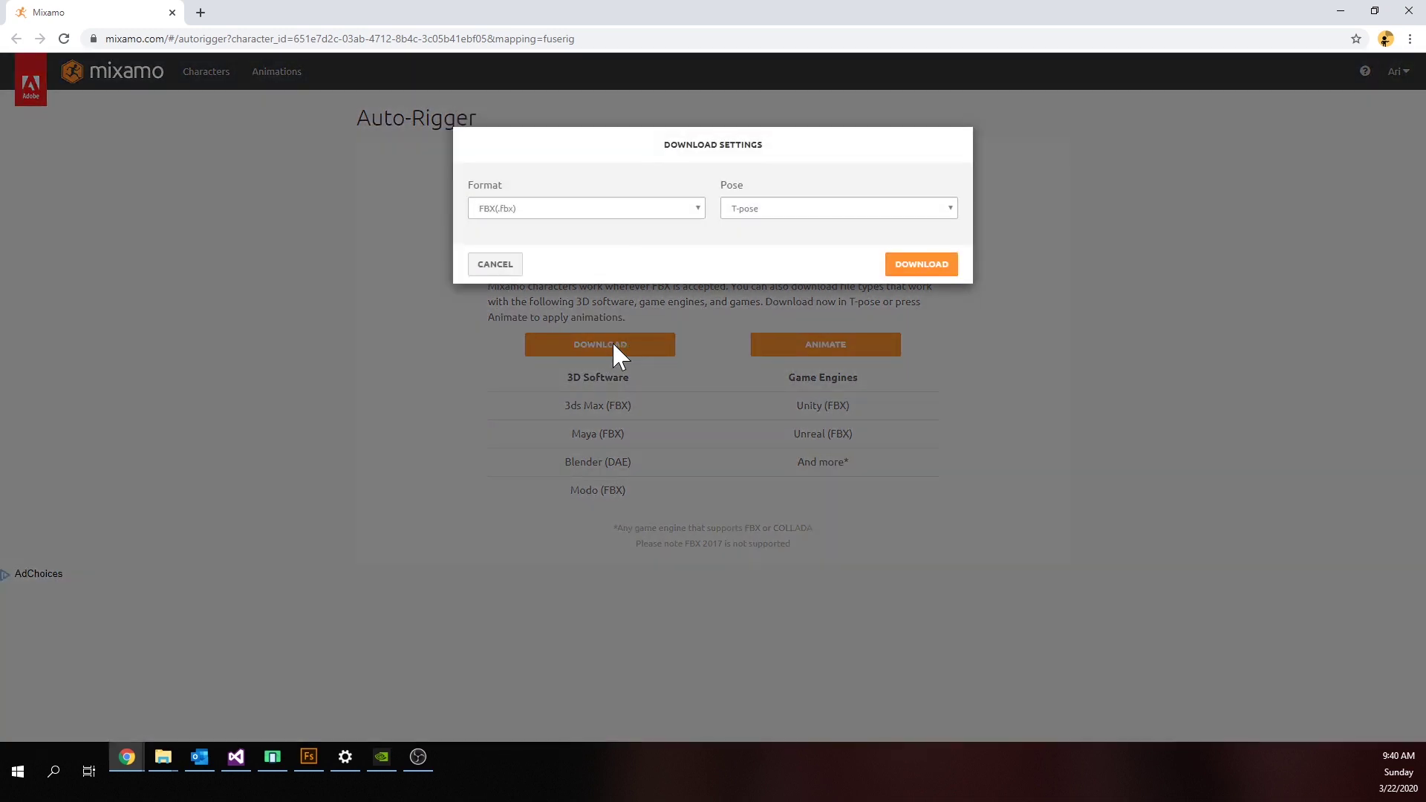
left_click(583, 209)
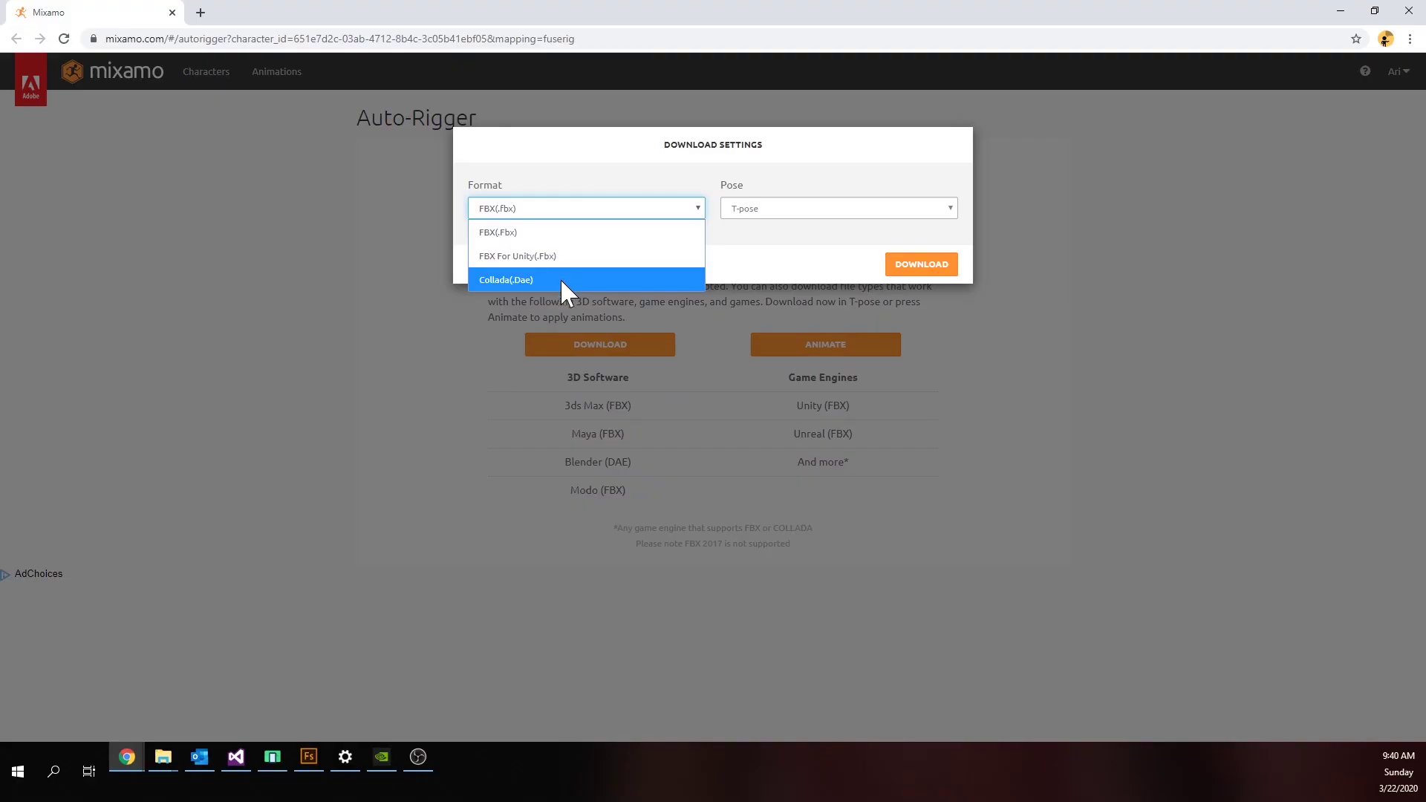
left_click(561, 281)
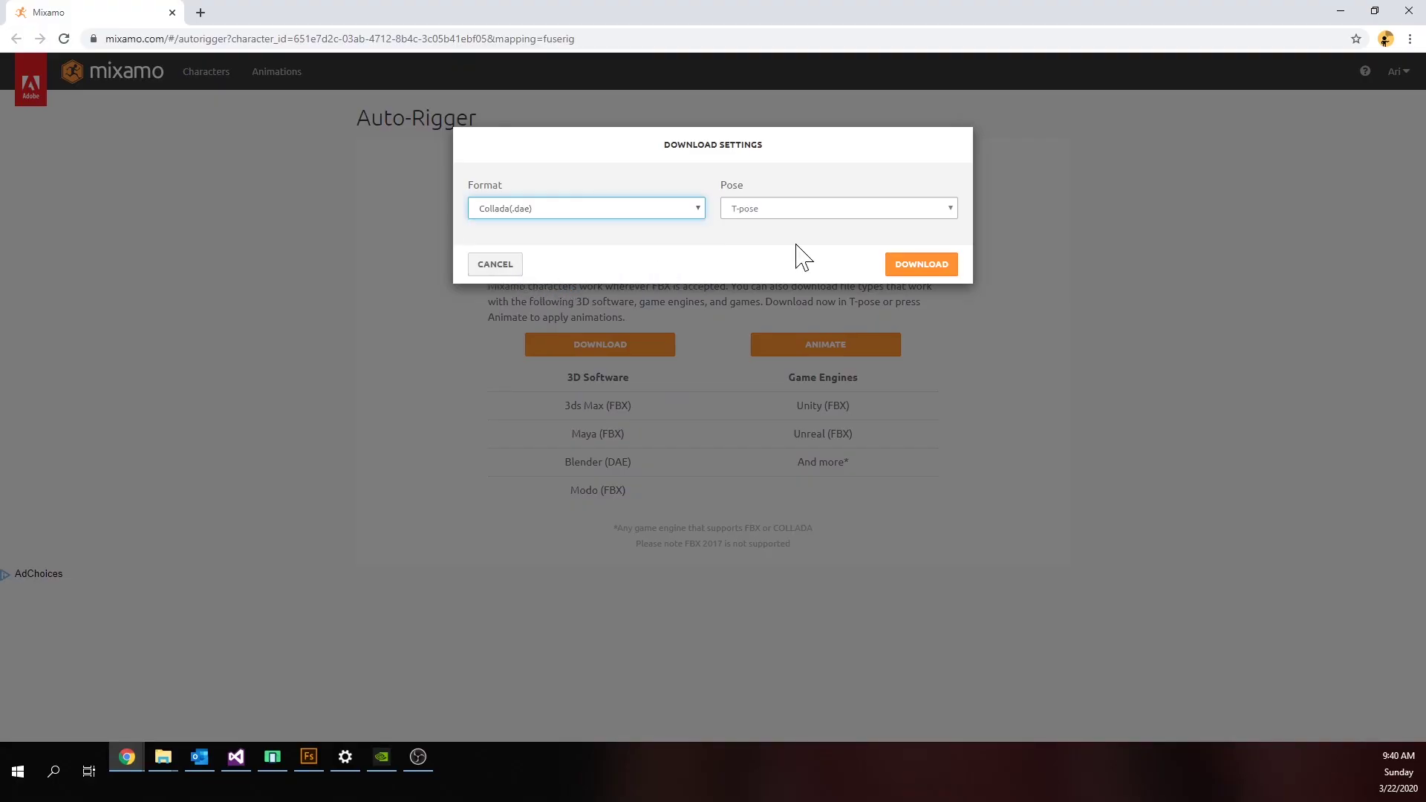
left_click(909, 268)
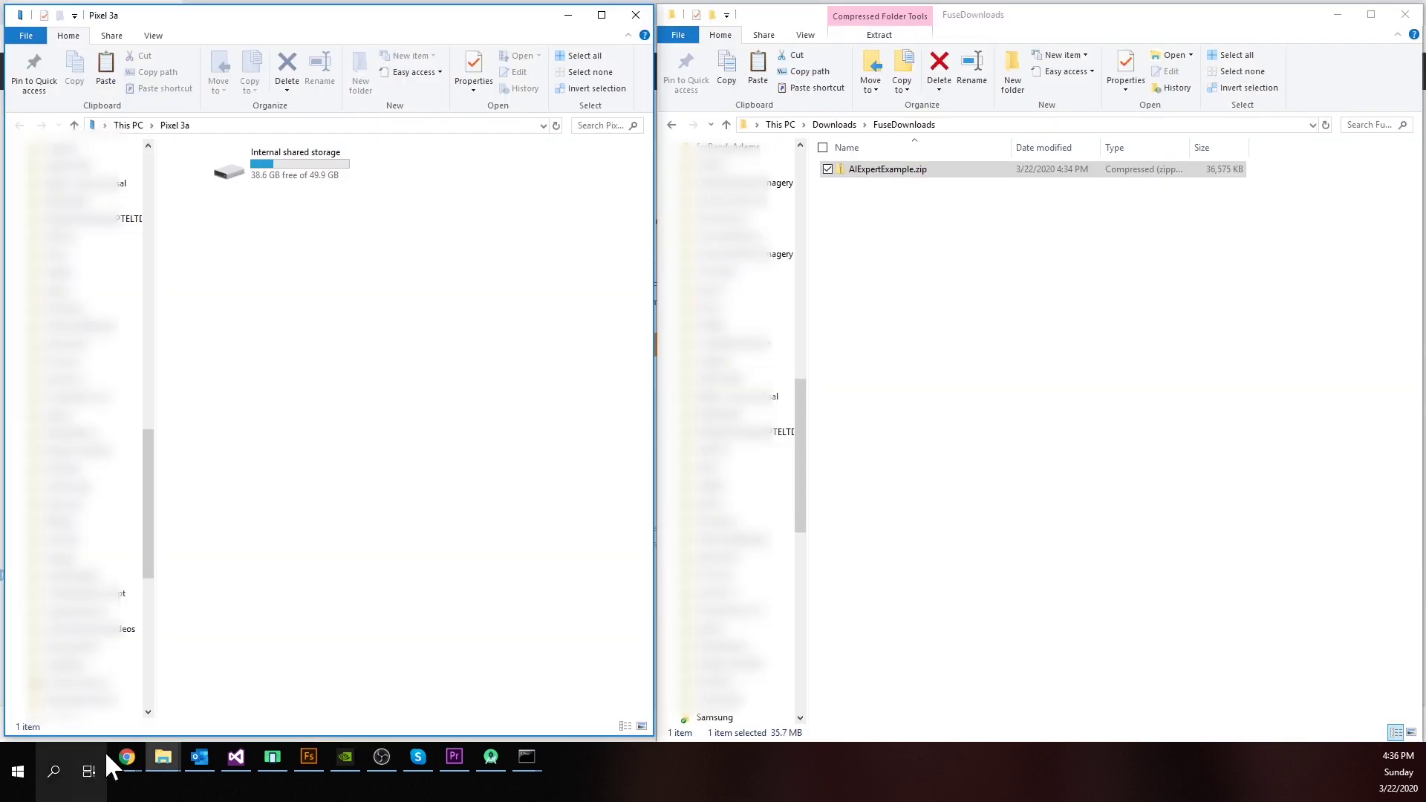
Open the phone's Download folder showing AIExpertExample.zip and reposition the mirrored phone window.
double_click(299, 183)
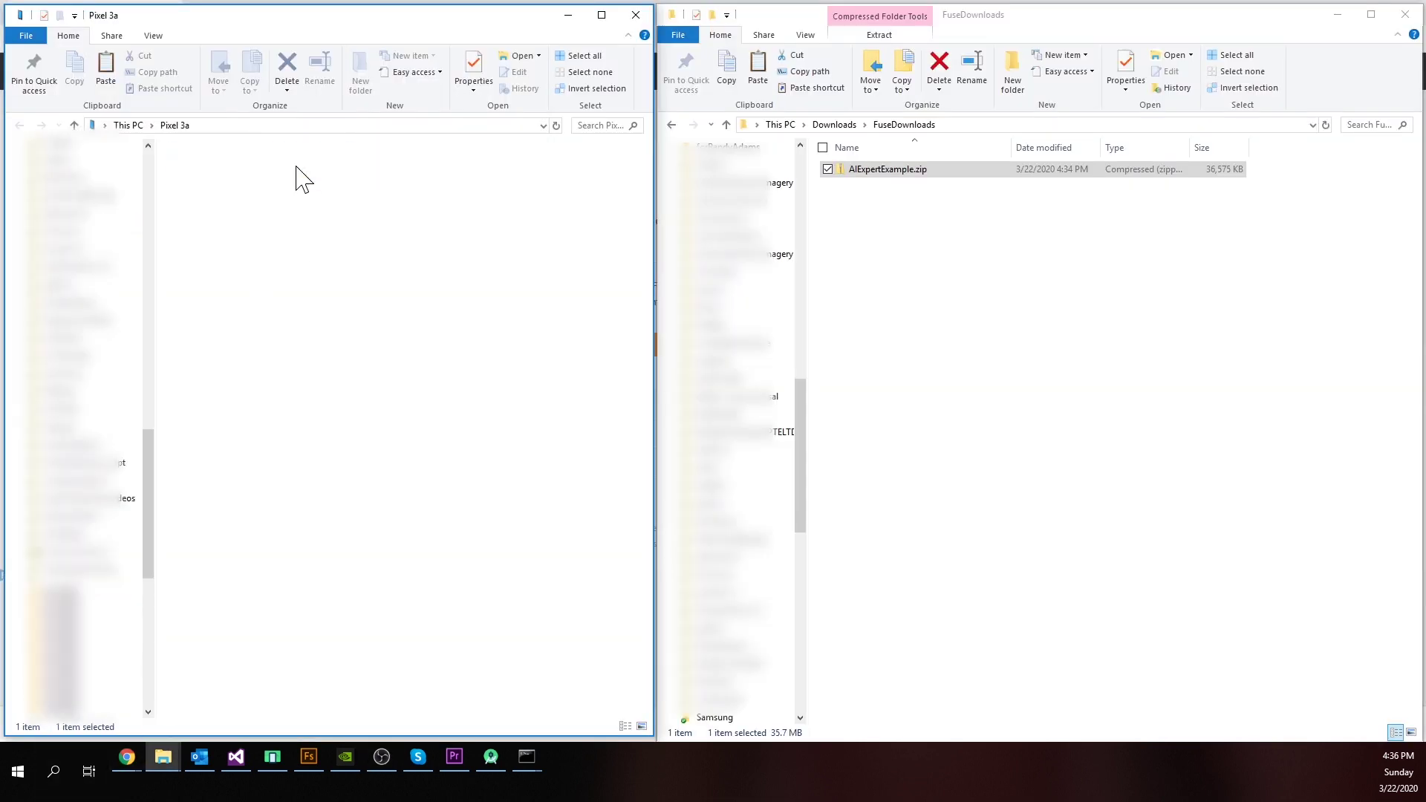
double_click(273, 304)
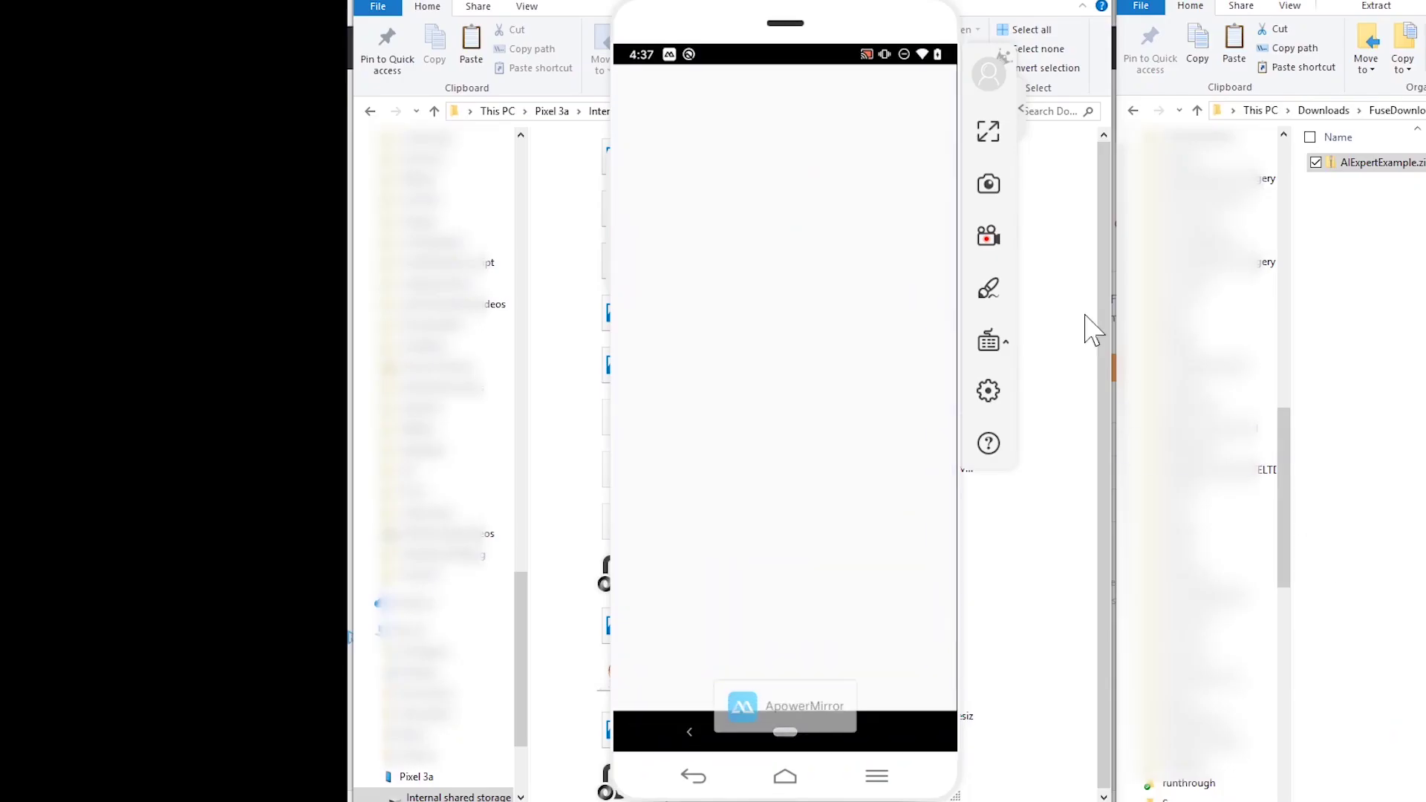
left_click_drag(871, 36, 645, 33)
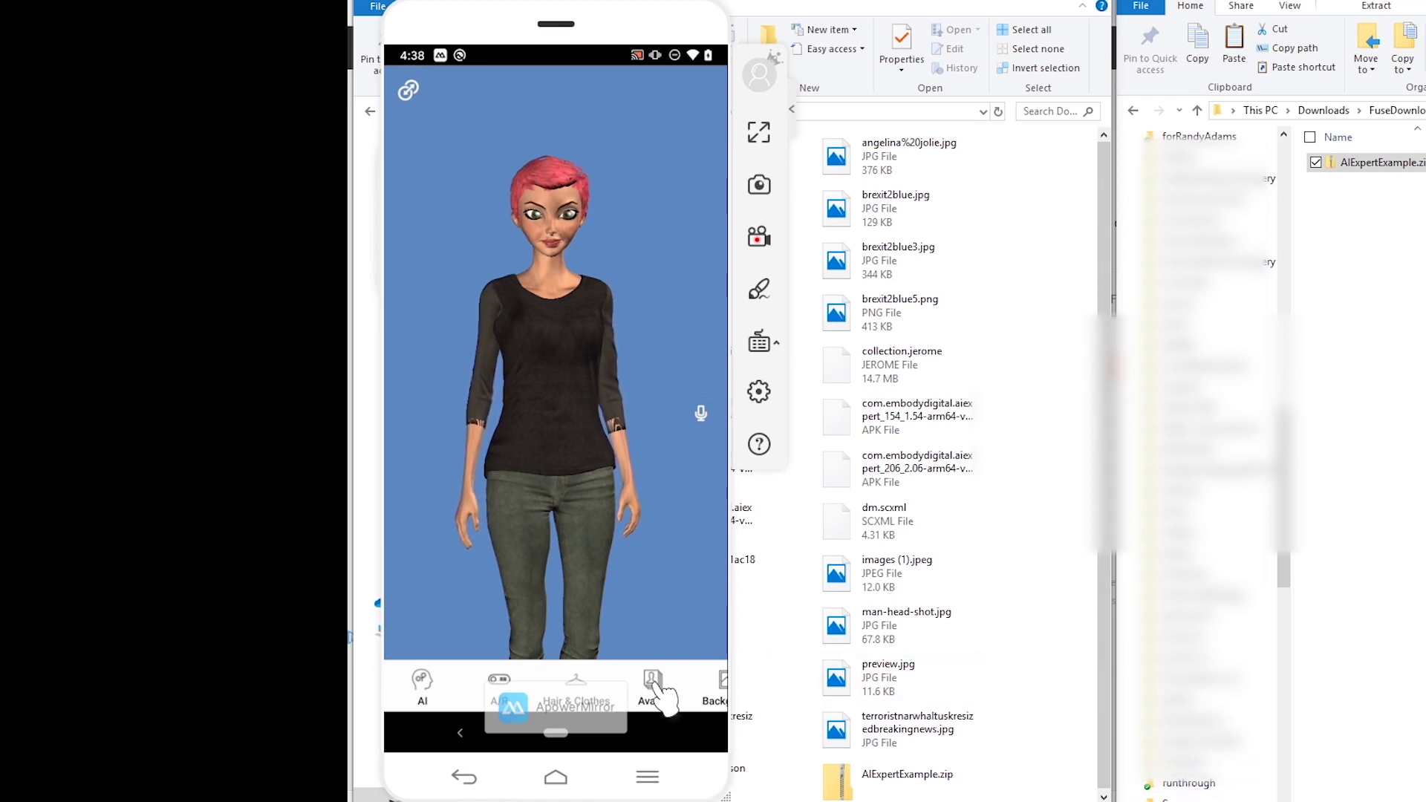
Open the Avatar screen in the AI Expert app.
left_click(655, 689)
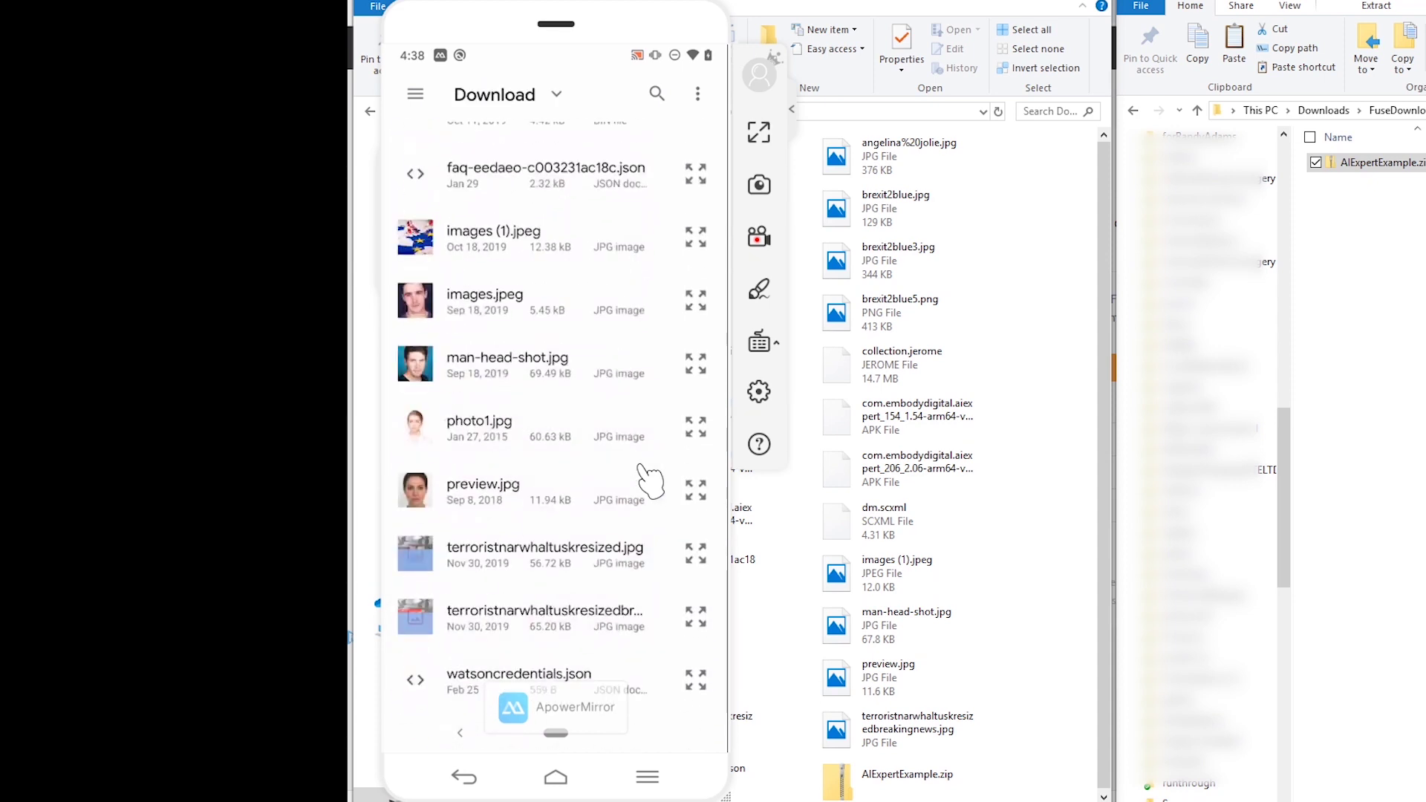
scroll(650, 481, "up", 3)
scroll(649, 481, "up", 3)
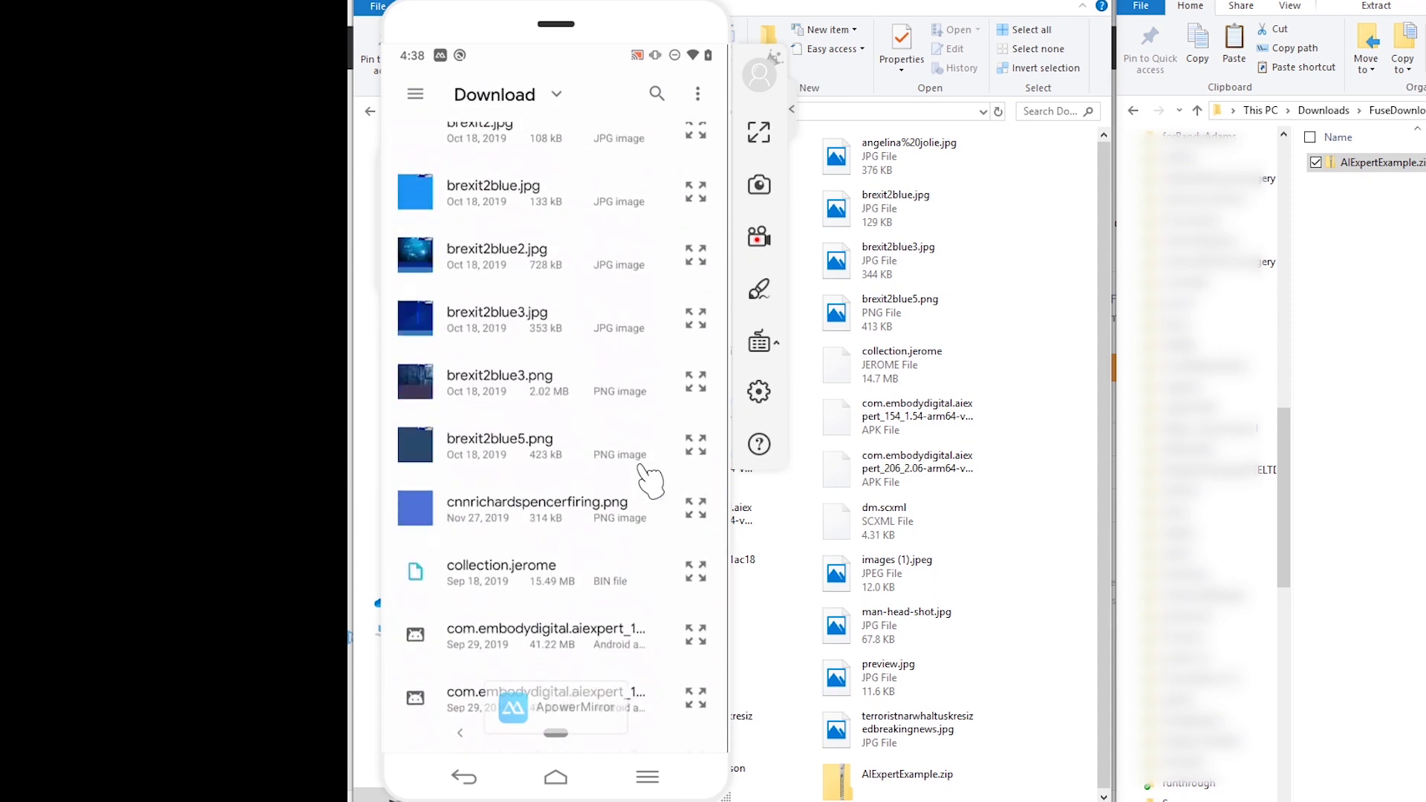
scroll(650, 482, "up", 3)
scroll(649, 482, "up", 2)
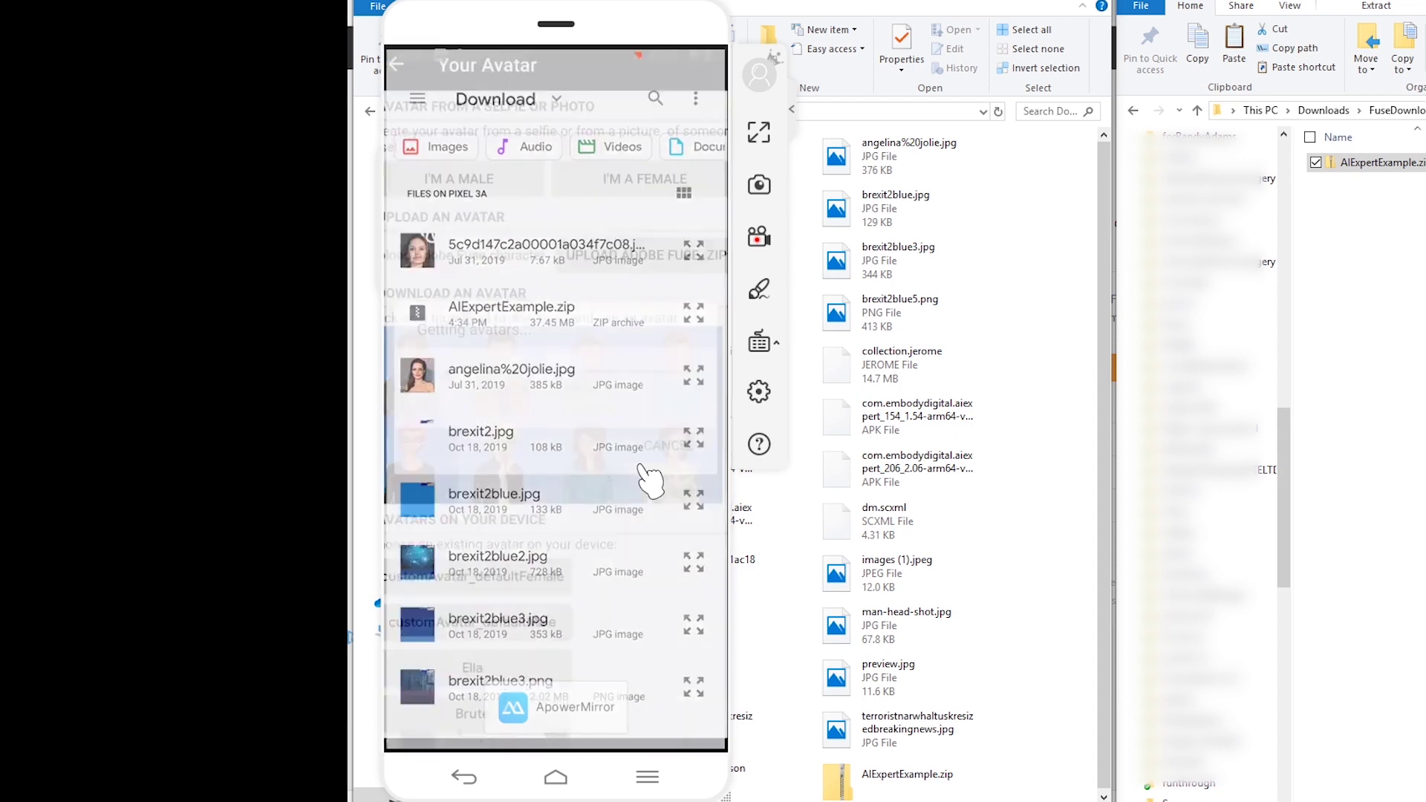